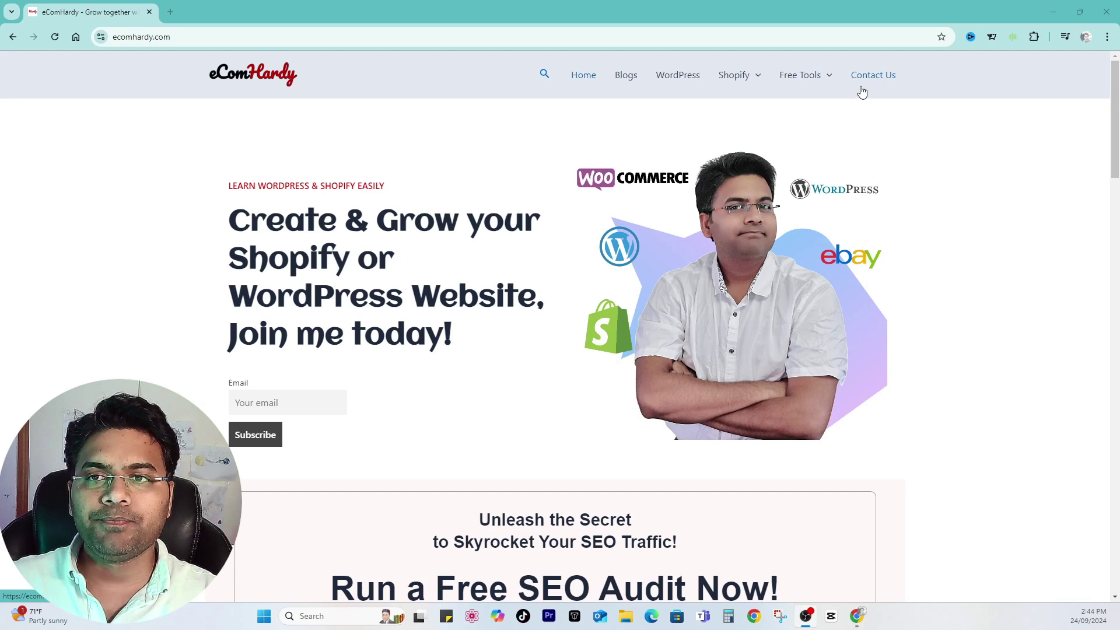
- Reveal the Shopify dropdown in ecomhardy.com's top navigation
{"action": "mouse_move", "coordinate": [733, 76]}
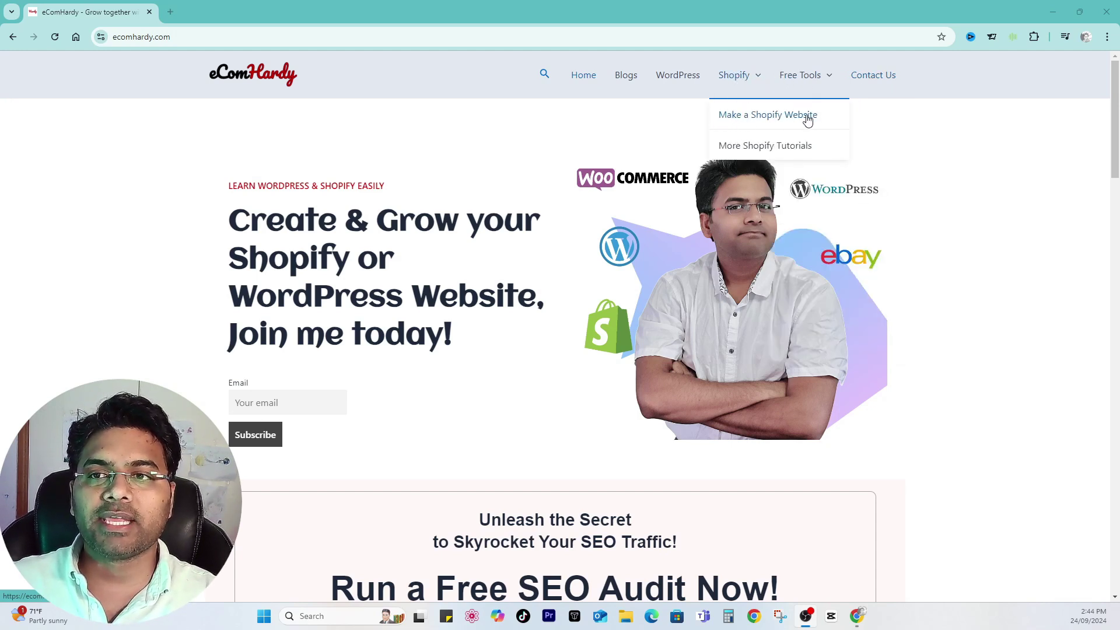
- Open the Make a Shopify Website guide page on ecomhardy.com
{"action": "left_click", "coordinate": [751, 118]}
{"action": "scroll", "coordinate": [315, 150], "scroll_direction": "down", "scroll_amount": 10}
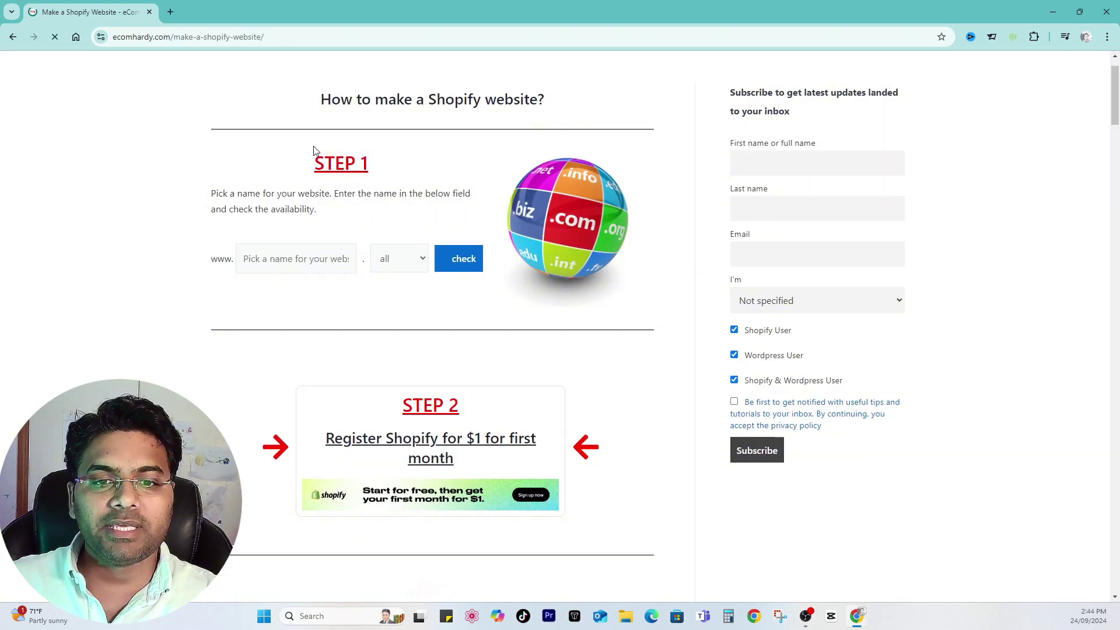
{"action": "scroll", "coordinate": [348, 182], "scroll_direction": "up", "scroll_amount": 12}
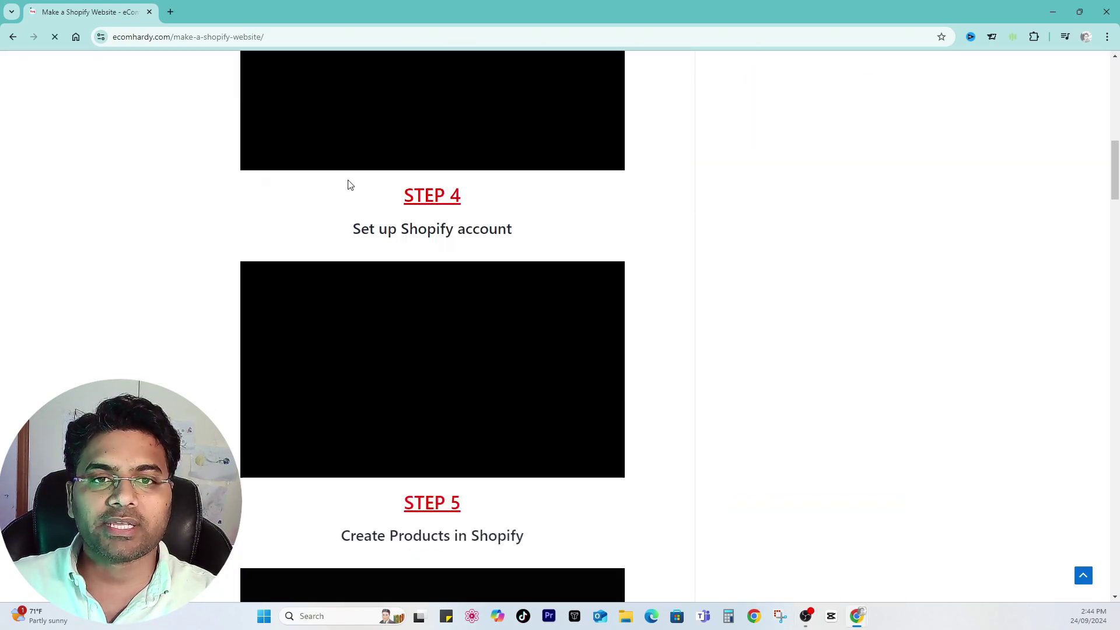
{"action": "scroll", "coordinate": [348, 182], "scroll_direction": "up", "scroll_amount": 2}
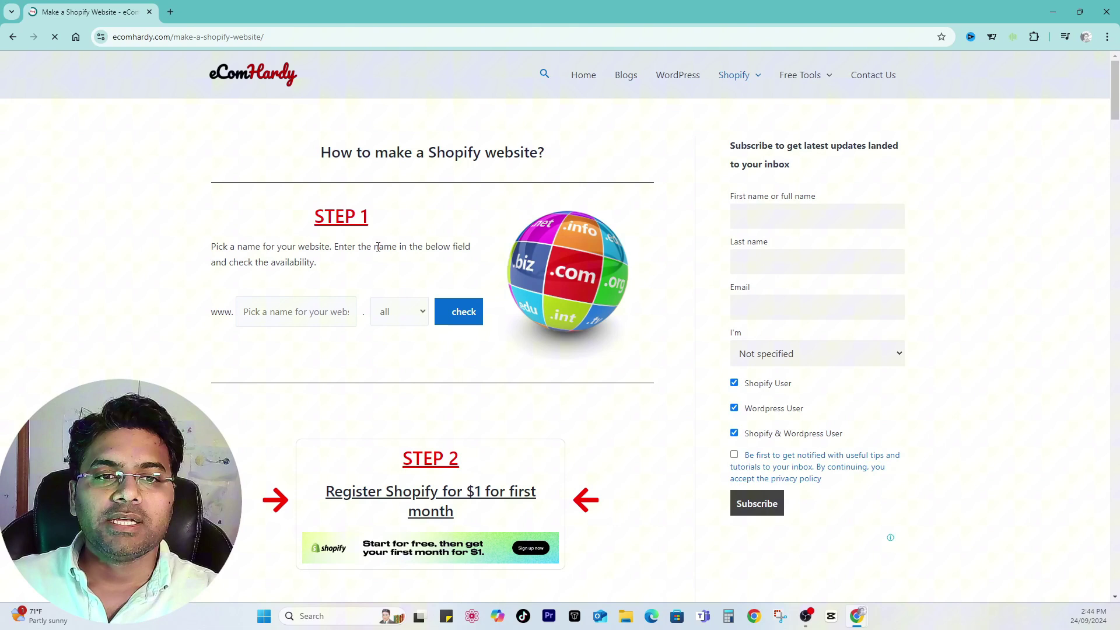
- Enter getgodiscounts as the Step 1 site name, keeping the extension set to all
{"action": "left_click", "coordinate": [296, 311]}
{"action": "left_click", "coordinate": [392, 273]}
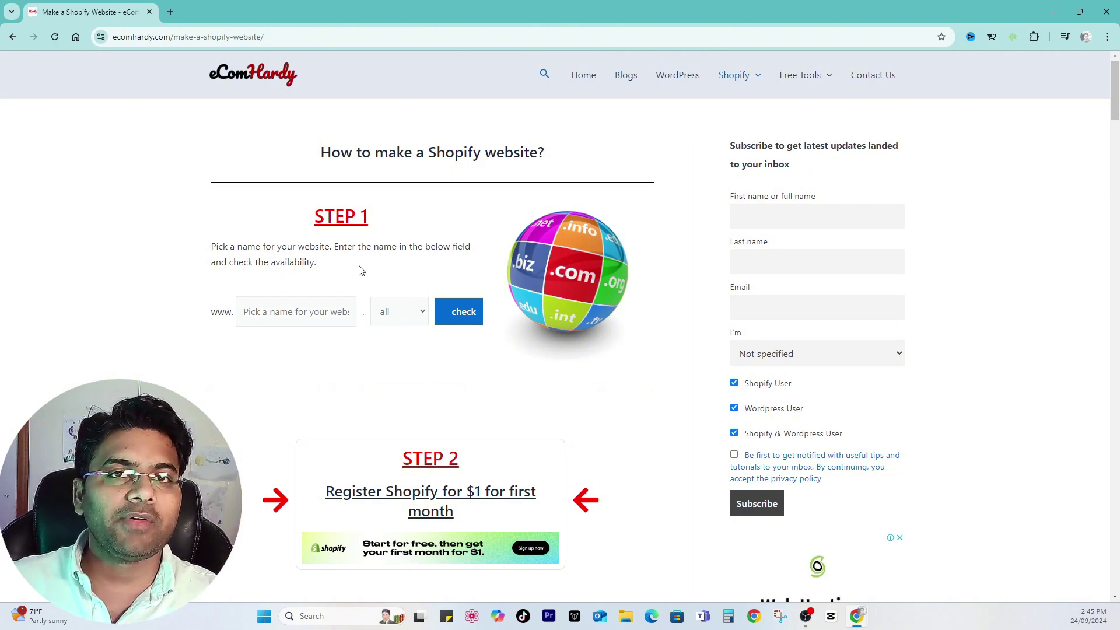
{"action": "left_click", "coordinate": [327, 316]}
{"action": "left_click", "coordinate": [321, 351]}
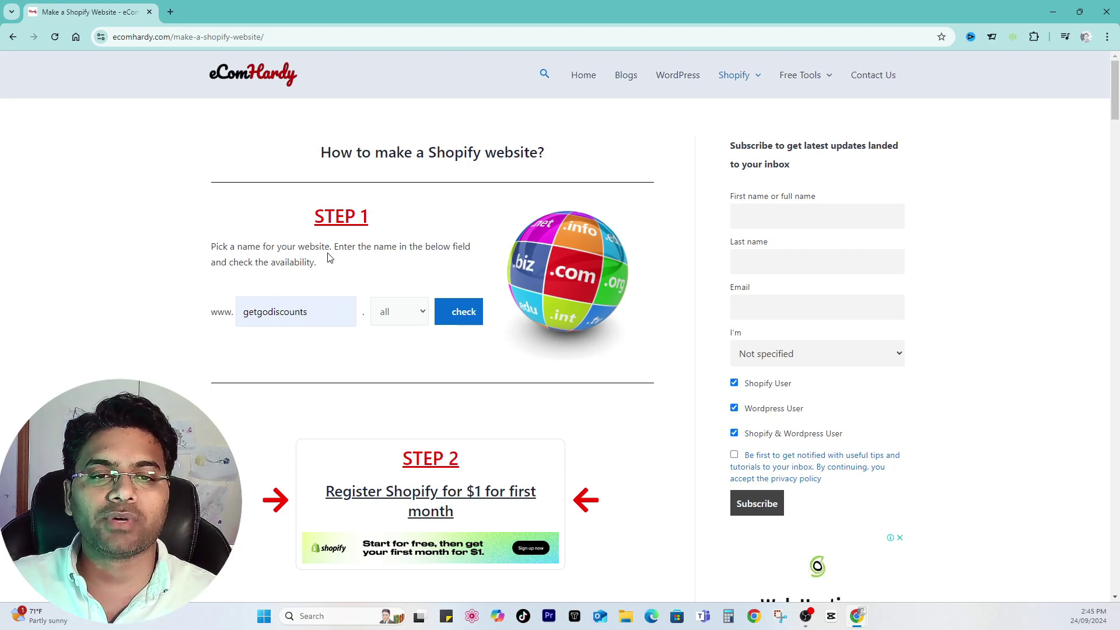
{"action": "left_click", "coordinate": [267, 316]}
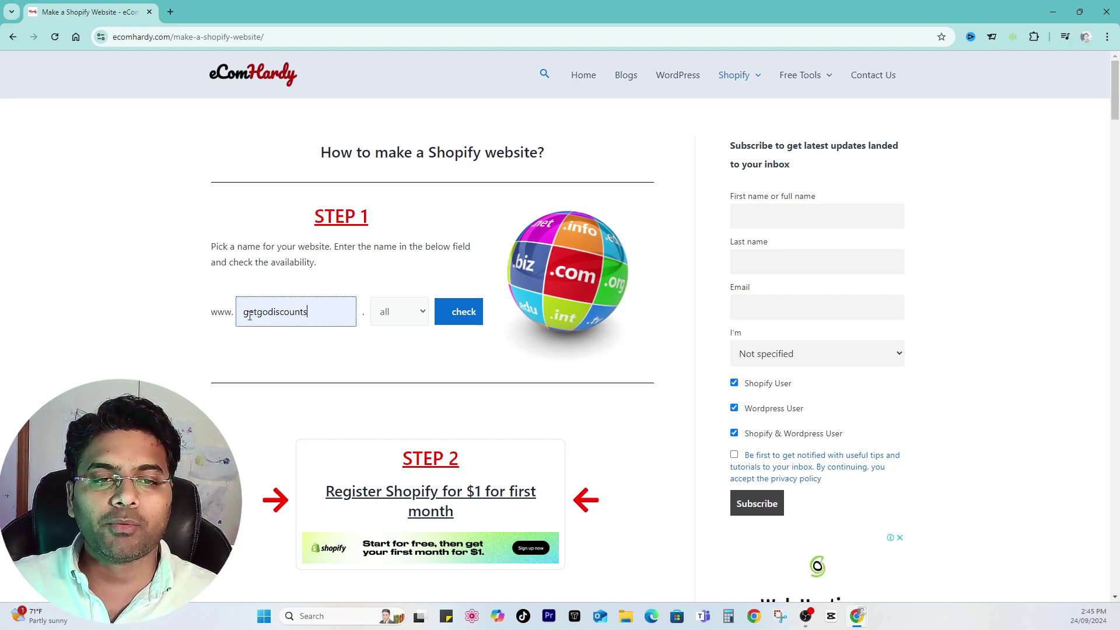
{"action": "left_click", "coordinate": [387, 313]}
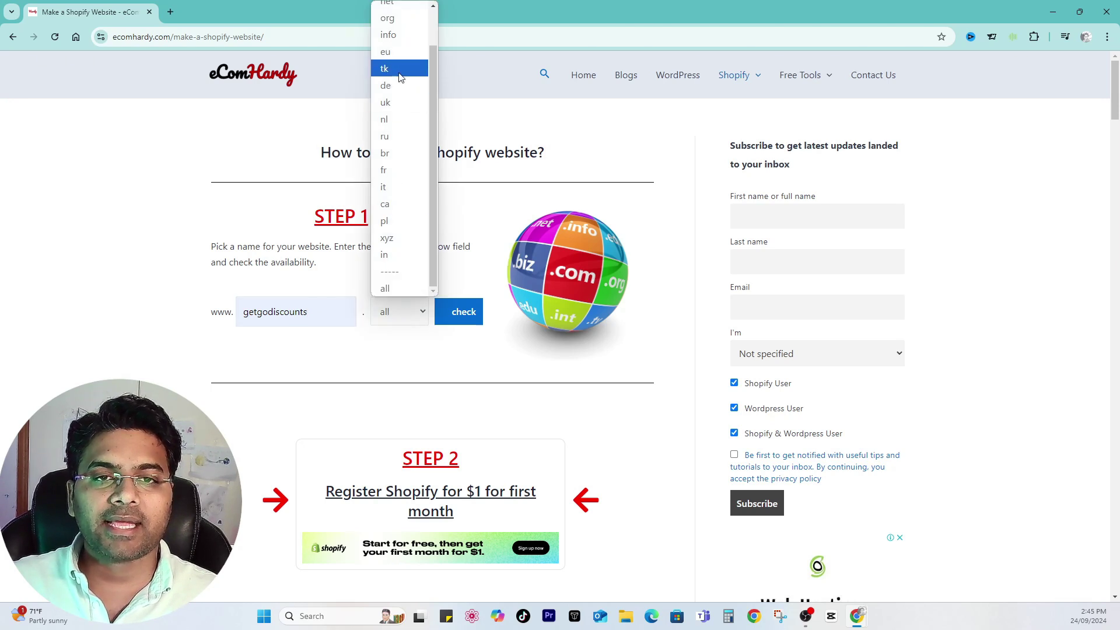
{"action": "scroll", "coordinate": [394, 52], "scroll_direction": "up", "scroll_amount": 1}
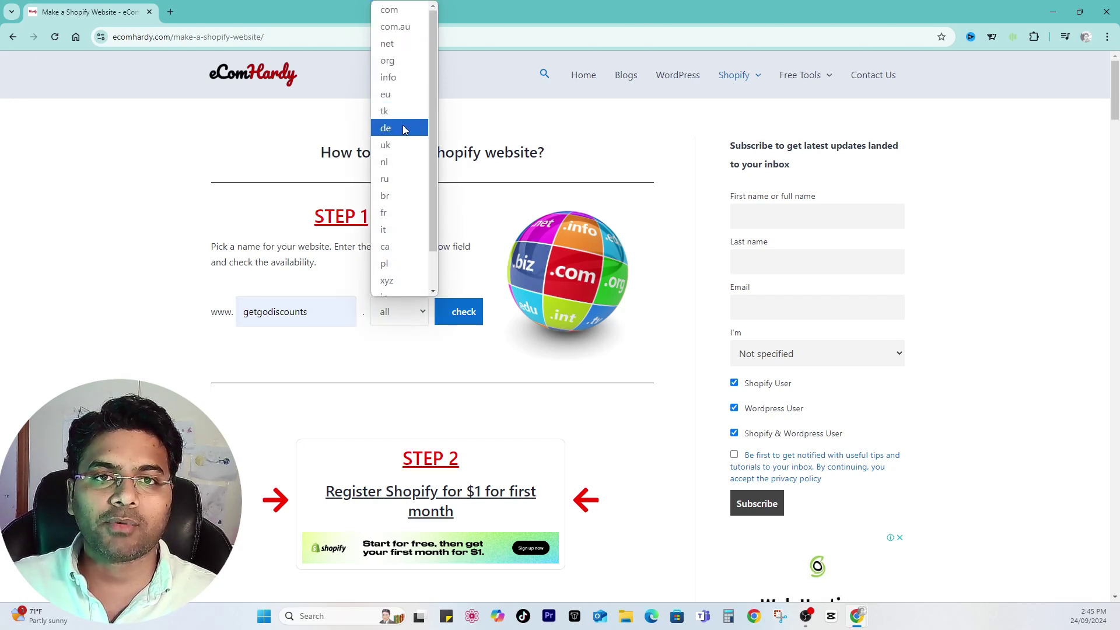
{"action": "left_click", "coordinate": [425, 350]}
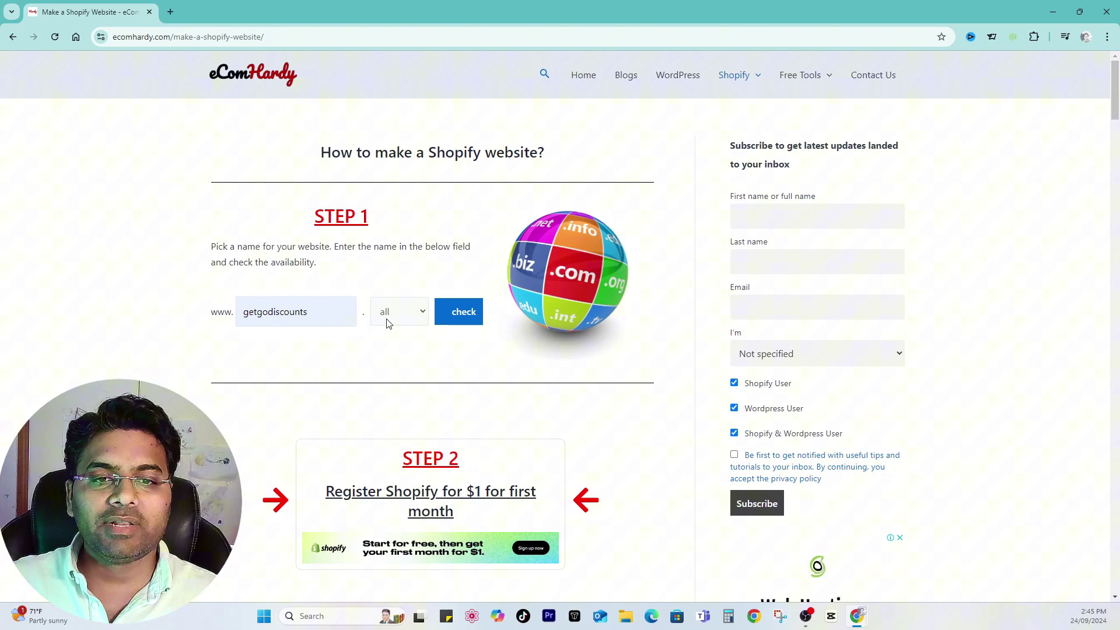
- Check getgodiscounts availability across all extensions and scan the results
{"action": "left_click", "coordinate": [453, 312]}
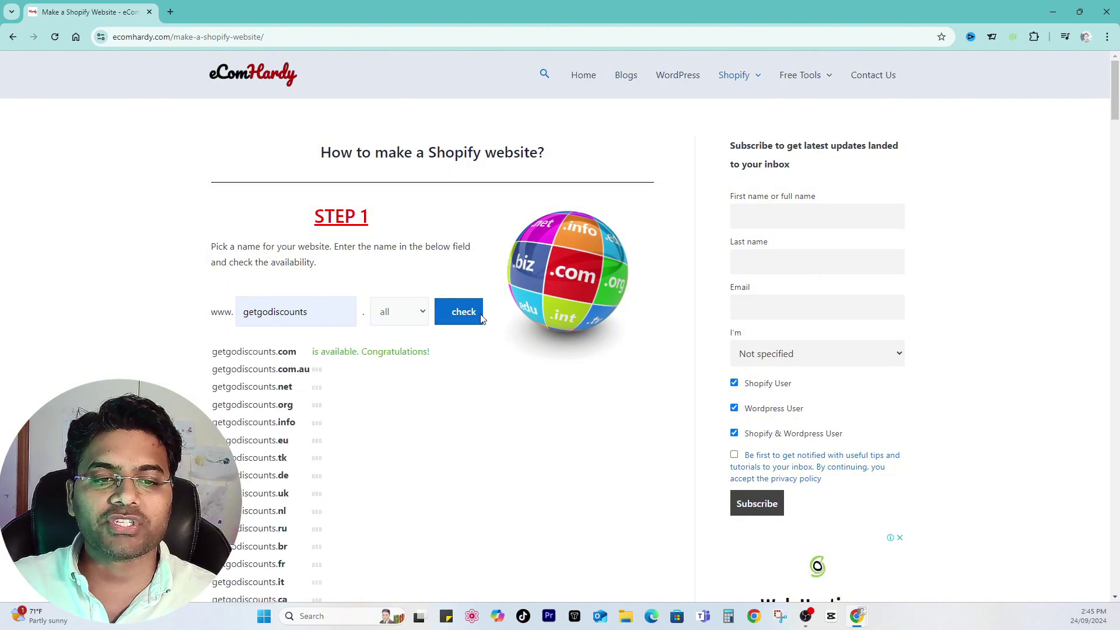
{"action": "scroll", "coordinate": [502, 317], "scroll_direction": "down", "scroll_amount": 4}
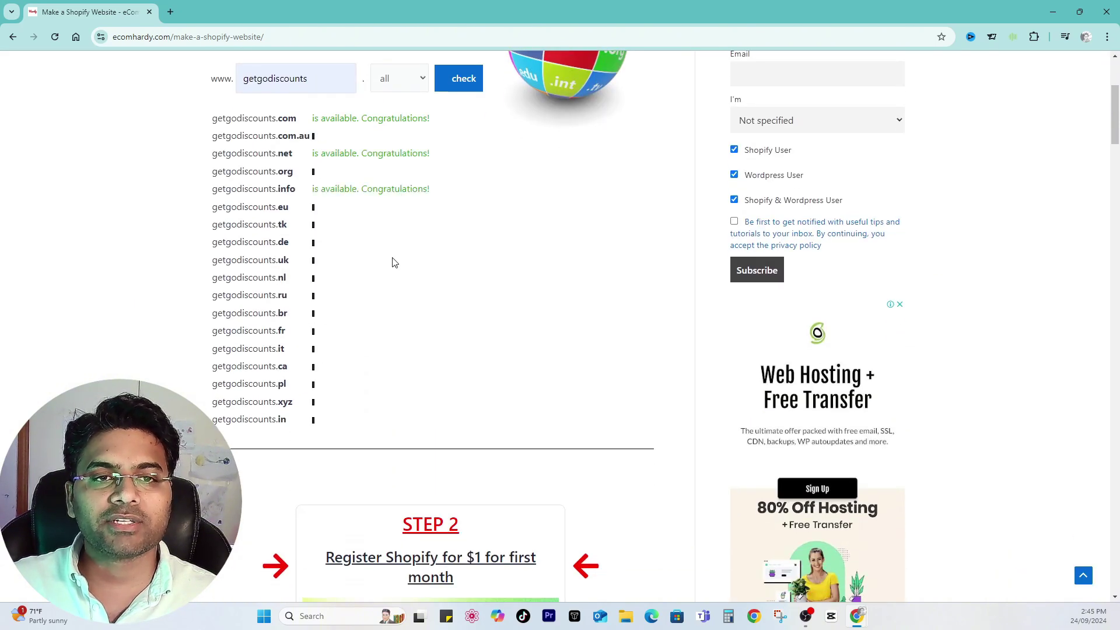
{"action": "scroll", "coordinate": [392, 258], "scroll_direction": "down", "scroll_amount": 1}
{"action": "scroll", "coordinate": [353, 199], "scroll_direction": "up", "scroll_amount": 1}
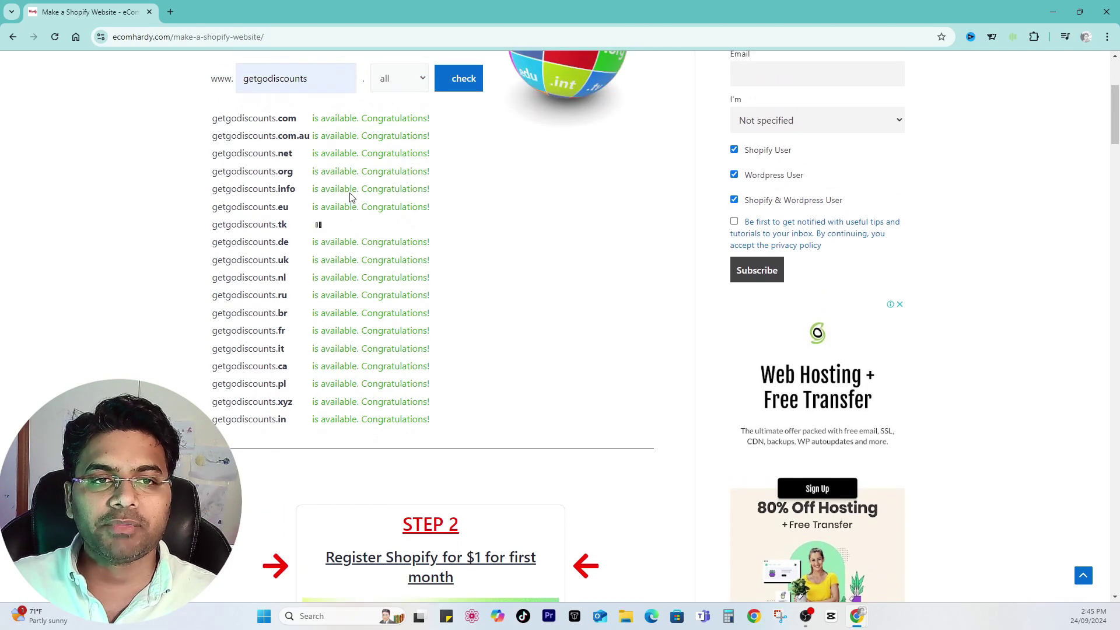
{"action": "left_click_drag", "start_coordinate": [1116, 134], "coordinate": [1117, 138]}
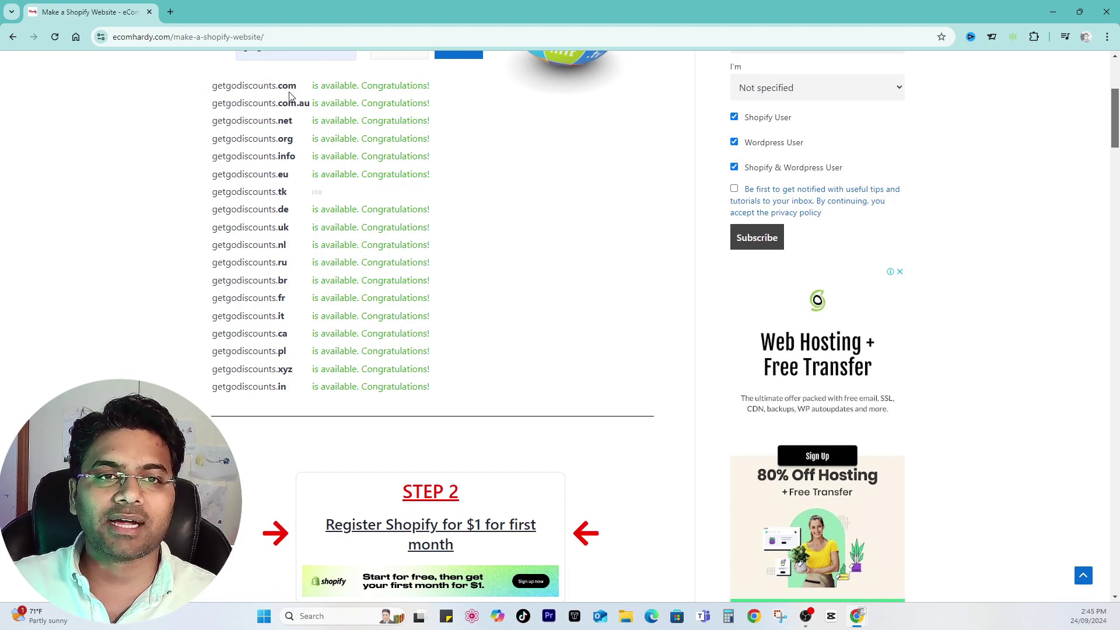
{"action": "left_click_drag", "start_coordinate": [300, 96], "coordinate": [212, 87]}
- Select the getgodiscounts.com row, then scroll down to the Step 2 $1 Shopify offer
{"action": "left_click", "coordinate": [383, 155]}
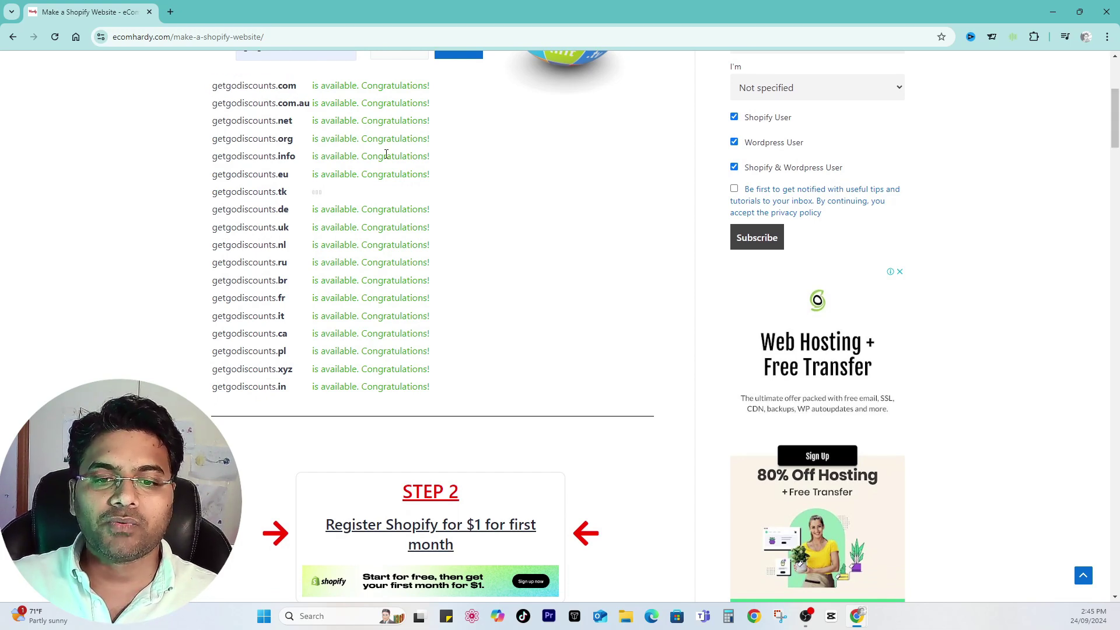
{"action": "scroll", "coordinate": [386, 154], "scroll_direction": "down", "scroll_amount": 1}
{"action": "scroll", "coordinate": [387, 154], "scroll_direction": "up", "scroll_amount": 2}
{"action": "left_click_drag", "start_coordinate": [212, 145], "coordinate": [297, 144]}
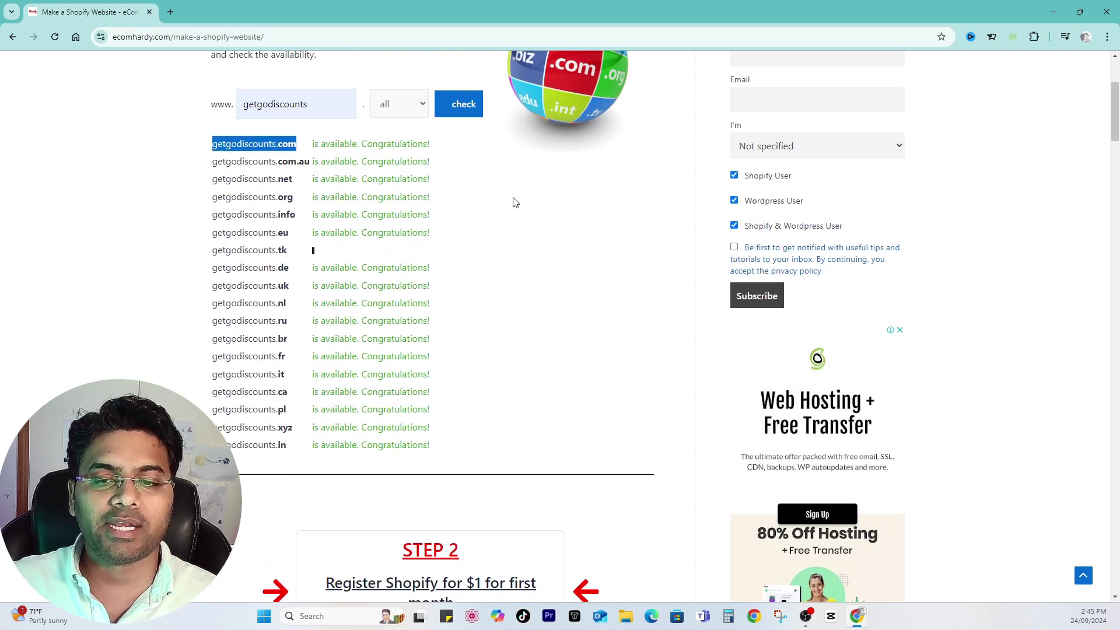
{"action": "scroll", "coordinate": [515, 206], "scroll_direction": "down", "scroll_amount": 7}
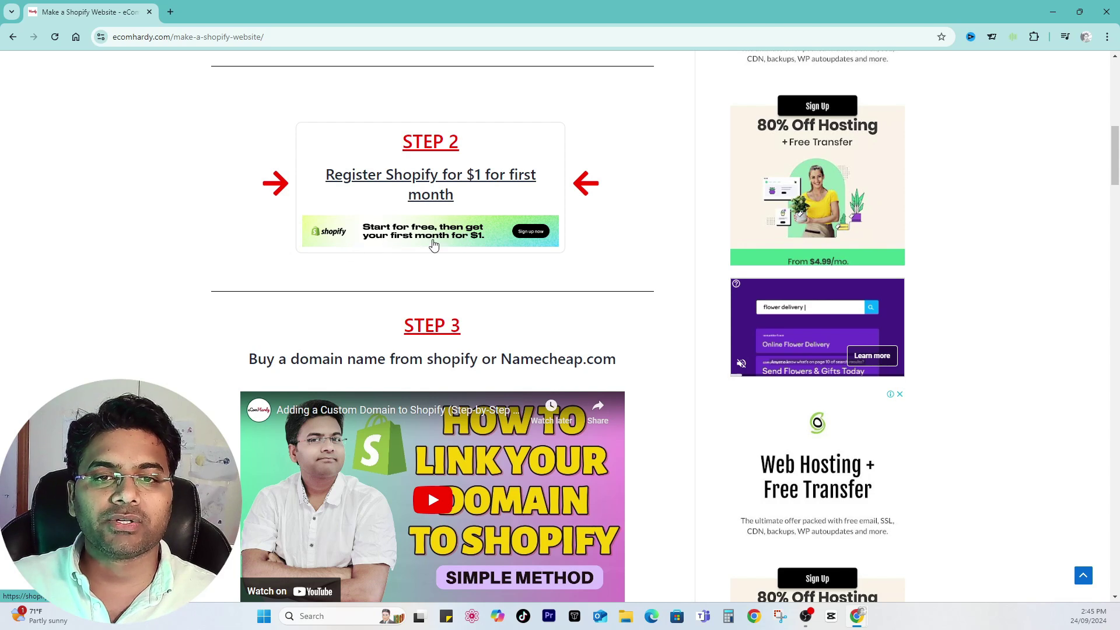
- Follow the $1 offer to Shopify's free-trial page and highlight the 3-day trial small print
{"action": "left_click", "coordinate": [396, 234]}
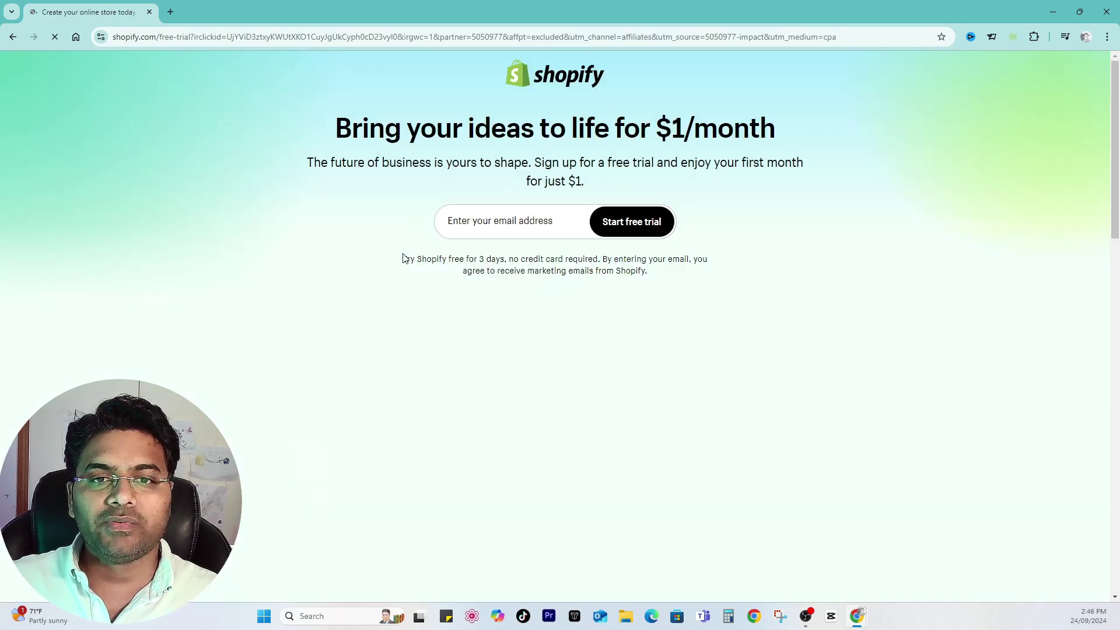
{"action": "left_click_drag", "start_coordinate": [403, 259], "coordinate": [606, 262]}
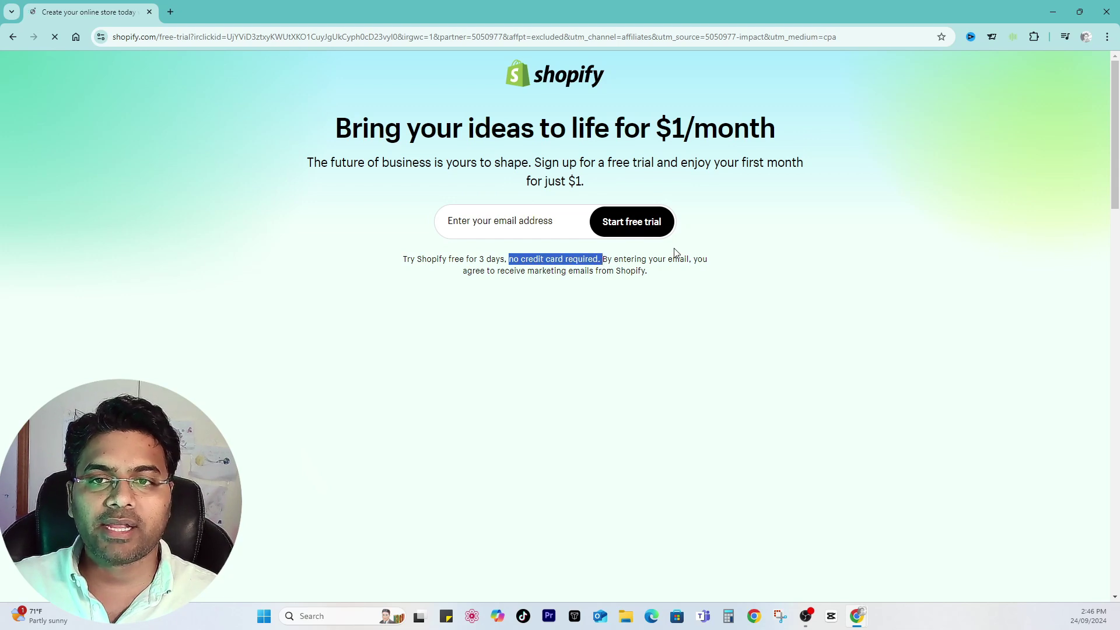
{"action": "left_click", "coordinate": [686, 167]}
- Highlight the subtitle's $1 first-month price, then clear the selection
{"action": "left_click_drag", "start_coordinate": [684, 167], "coordinate": [810, 173]}
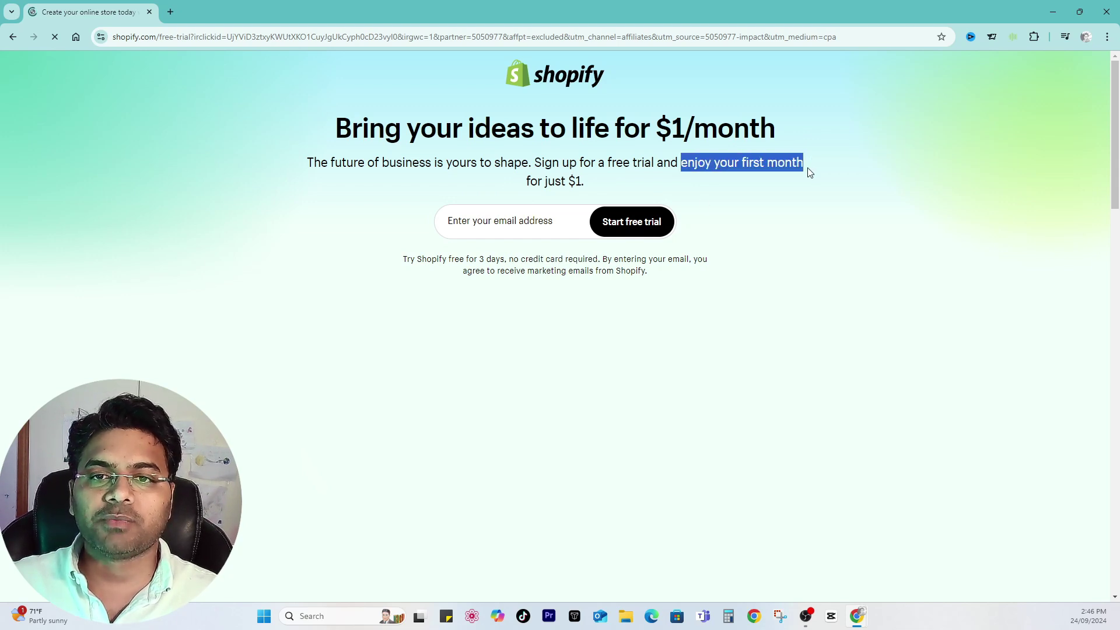
{"action": "left_click_drag", "start_coordinate": [585, 178], "coordinate": [566, 182]}
{"action": "left_click", "coordinate": [573, 183]}
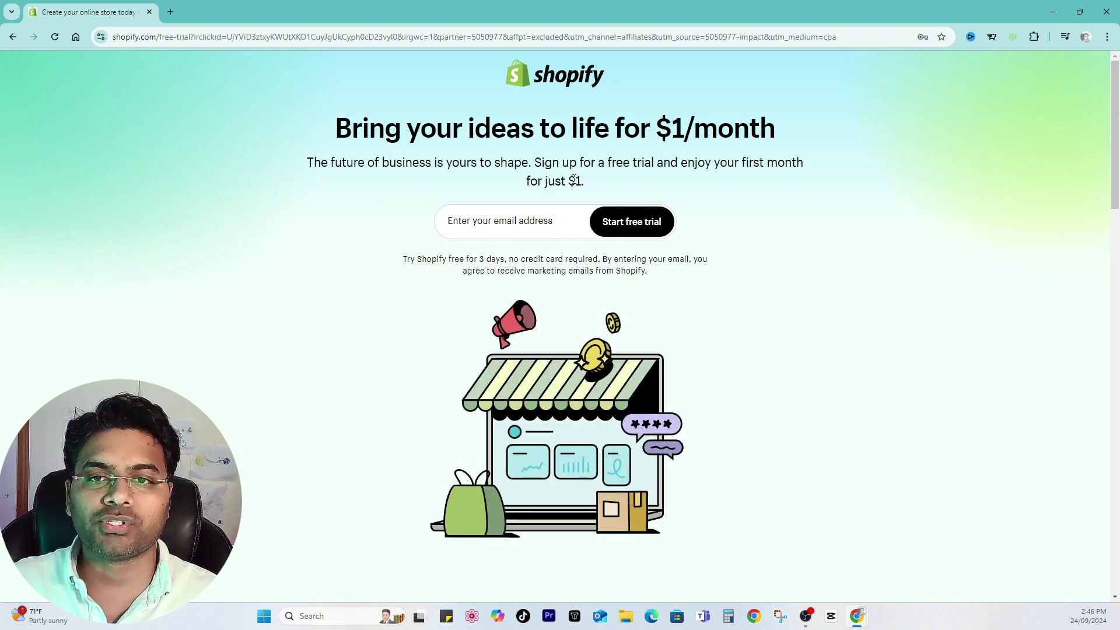
{"action": "left_click_drag", "start_coordinate": [574, 181], "coordinate": [584, 178]}
{"action": "left_click", "coordinate": [584, 177]}
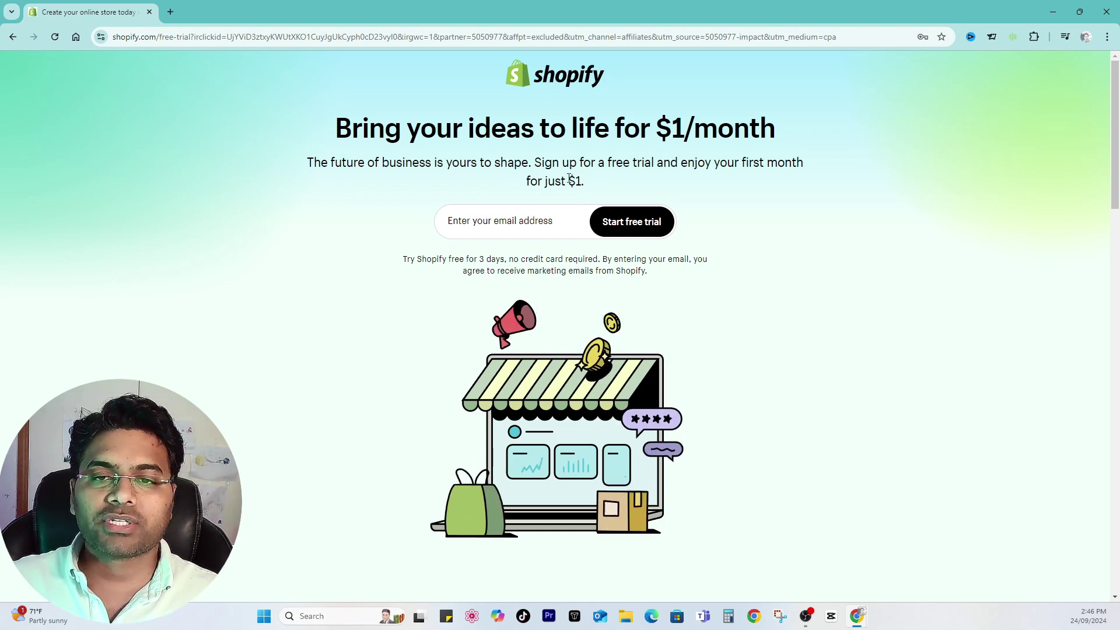
{"action": "left_click_drag", "start_coordinate": [569, 178], "coordinate": [582, 179]}
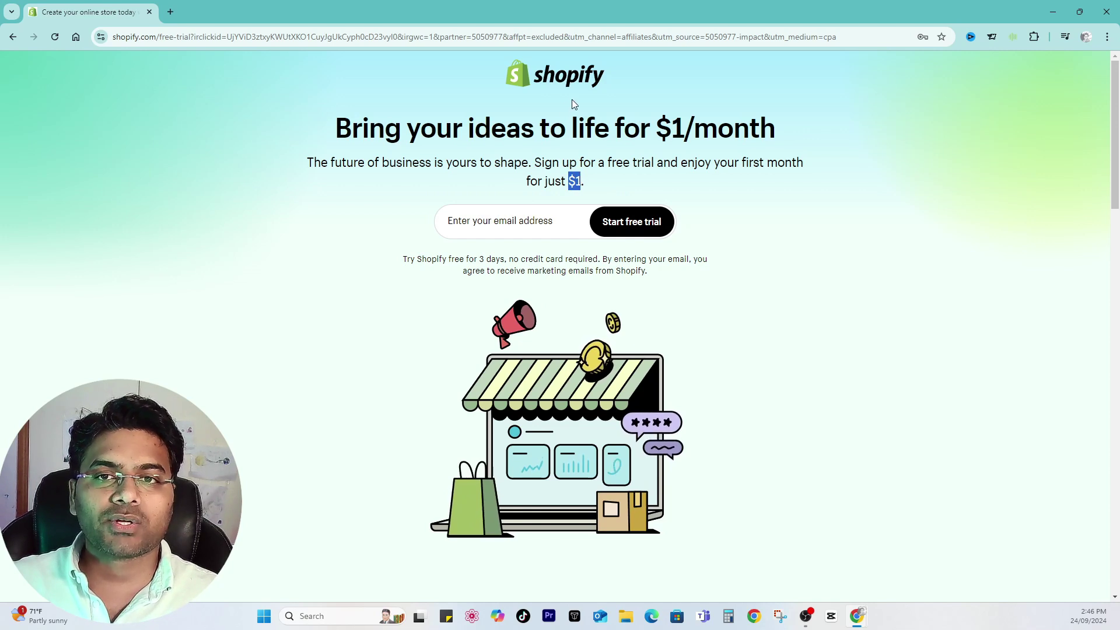
{"action": "left_click", "coordinate": [578, 131]}
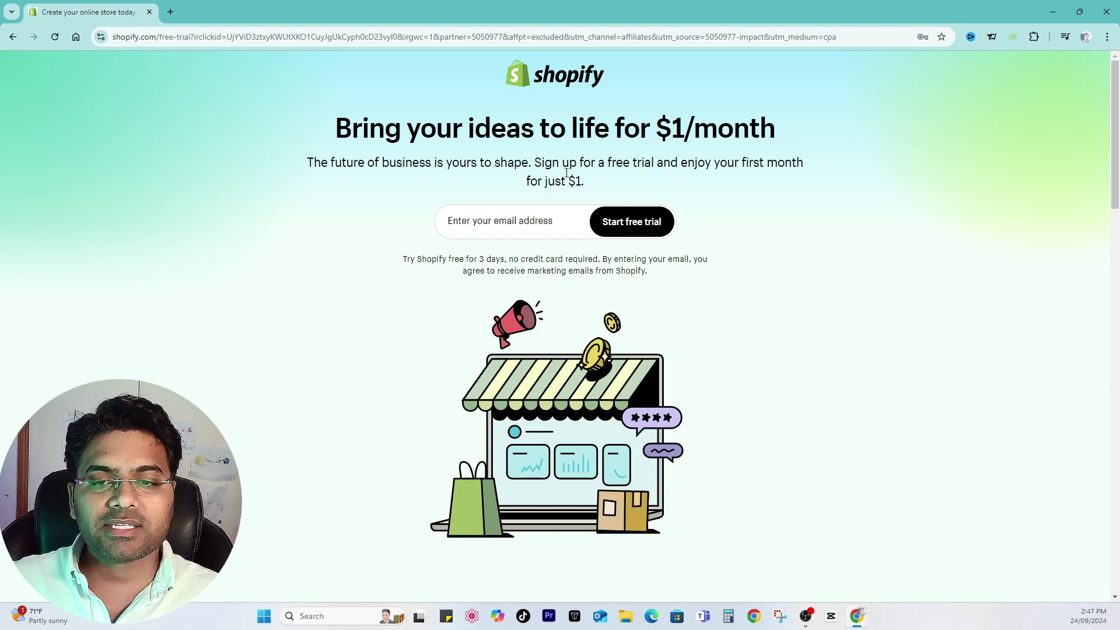
- Paste the store's support e-mail into the sign-up field and start the free trial
{"action": "left_click", "coordinate": [475, 224]}
{"action": "key", "text": "ctrl+v"}
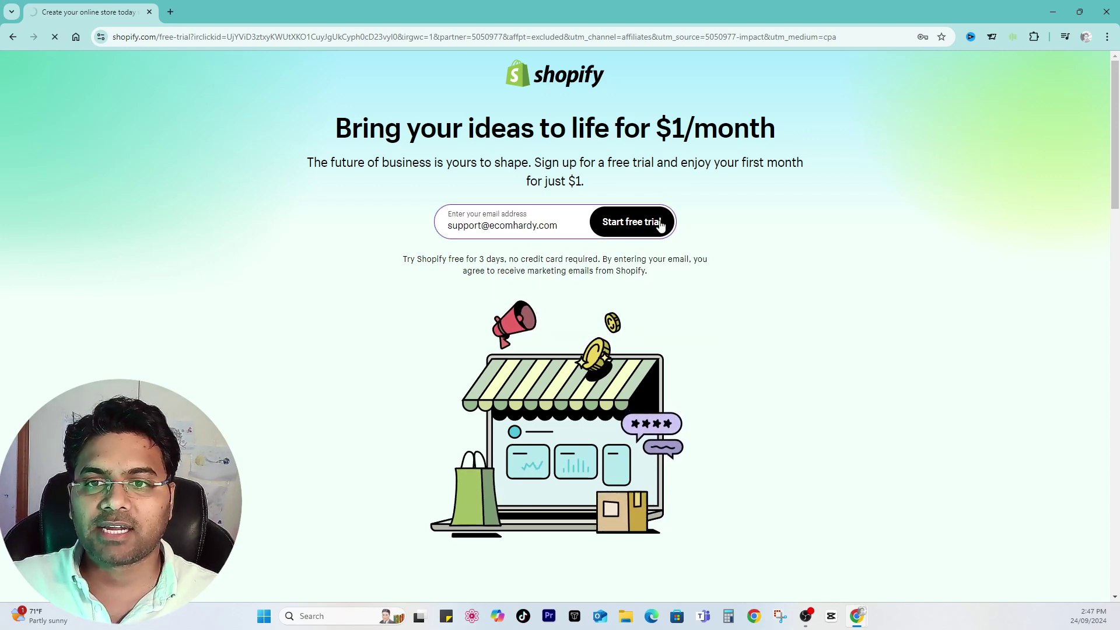
{"action": "left_click", "coordinate": [658, 227]}
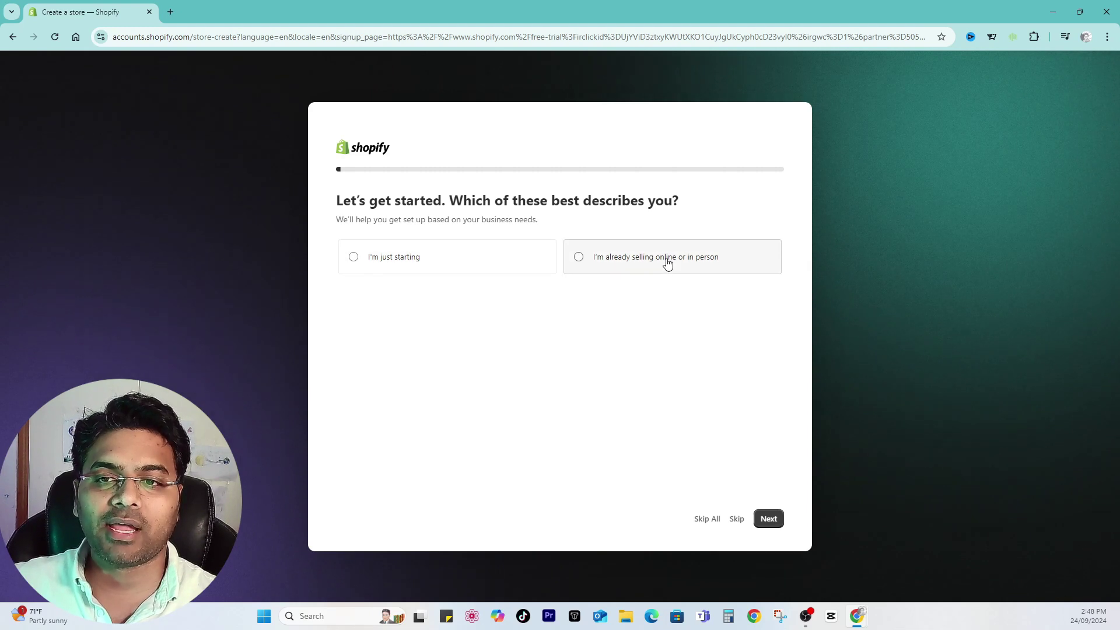
- Answer 'I'm just starting' and choose selling via an online store and online marketplaces
{"action": "left_click", "coordinate": [384, 267]}
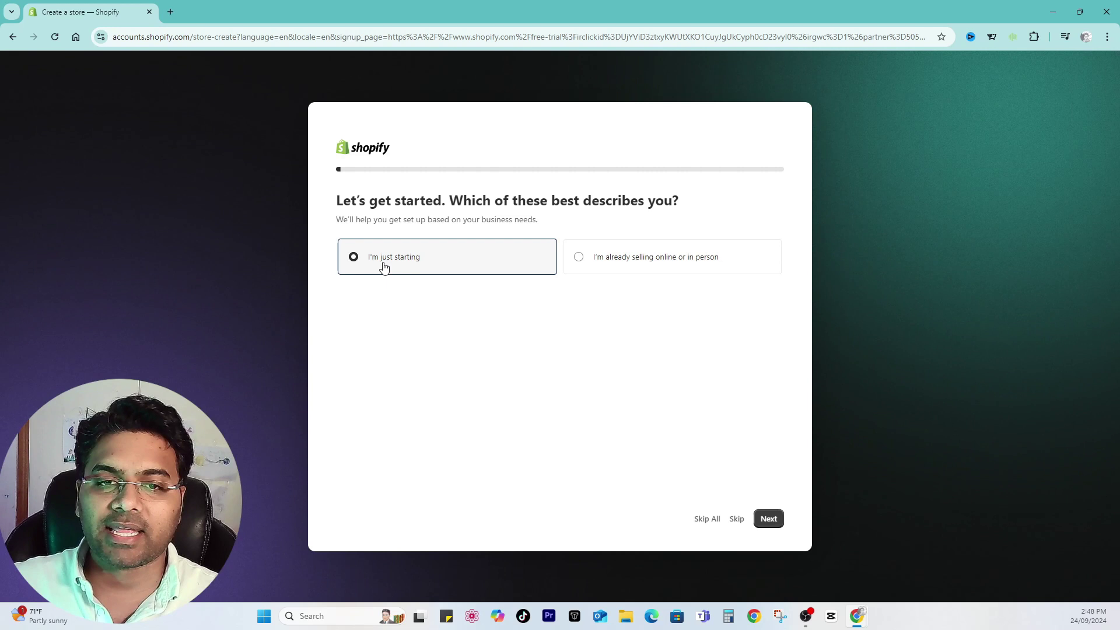
{"action": "left_click", "coordinate": [772, 519]}
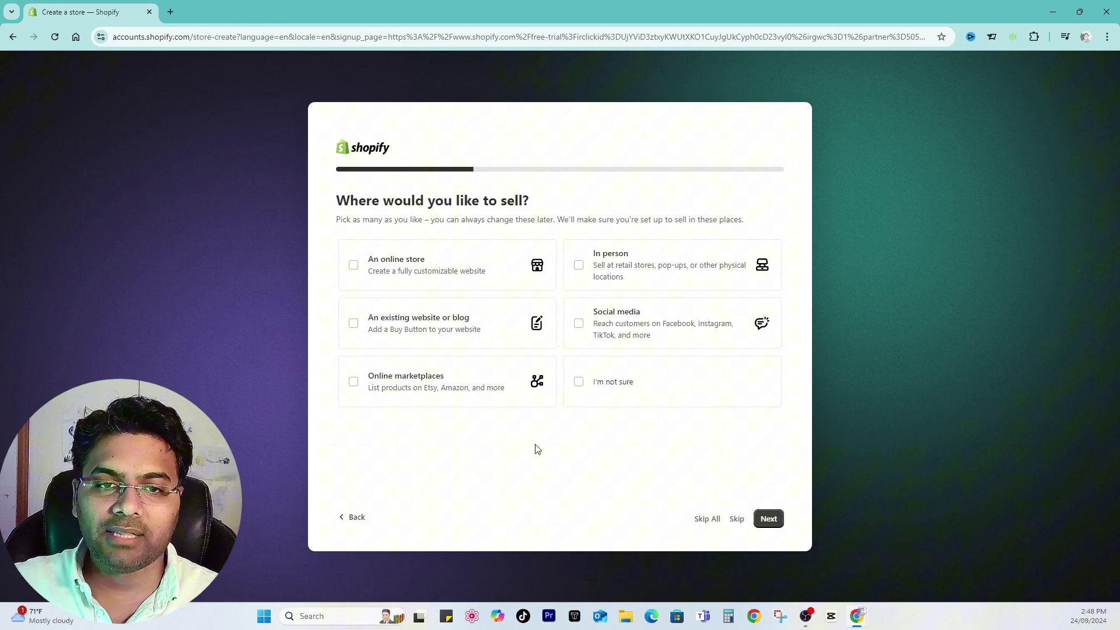
{"action": "left_click", "coordinate": [406, 270]}
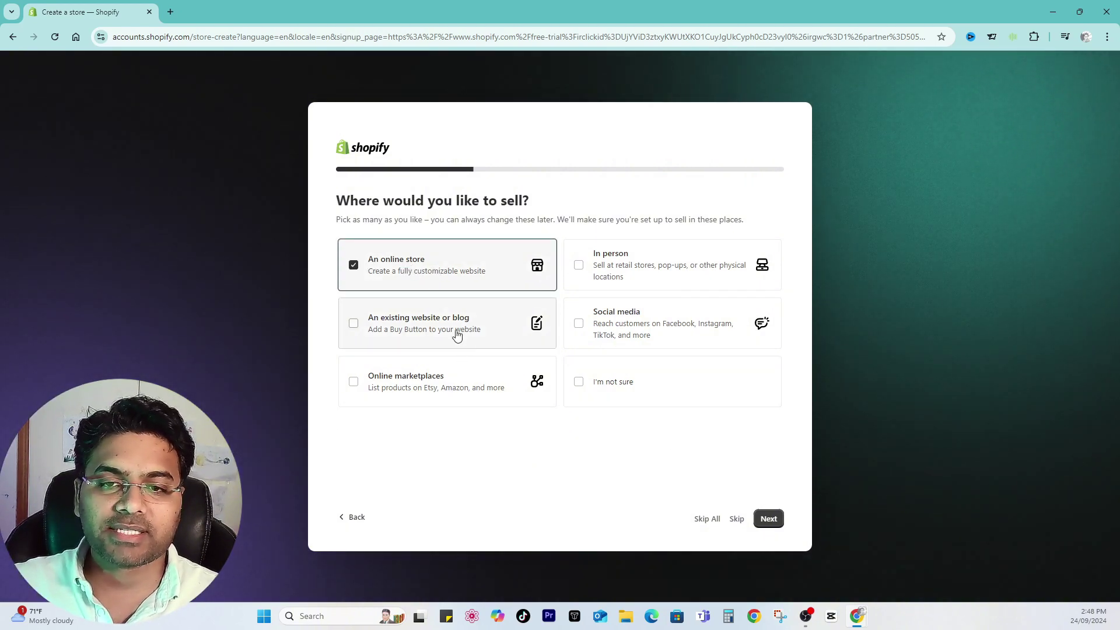
{"action": "left_click", "coordinate": [430, 391]}
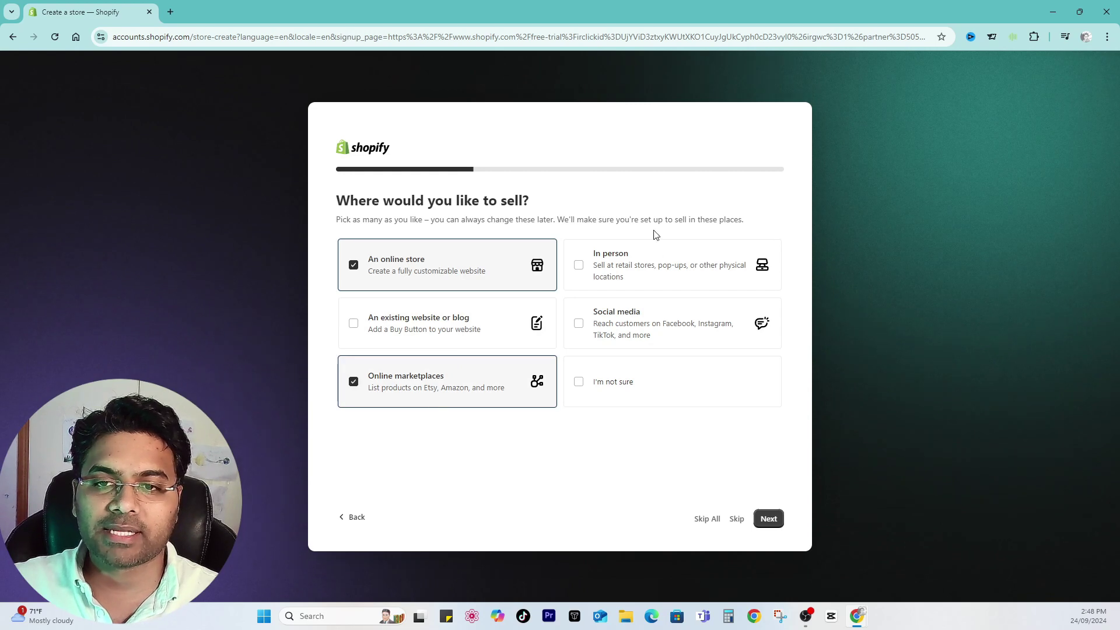
{"action": "left_click", "coordinate": [670, 270]}
{"action": "left_click", "coordinate": [769, 520]}
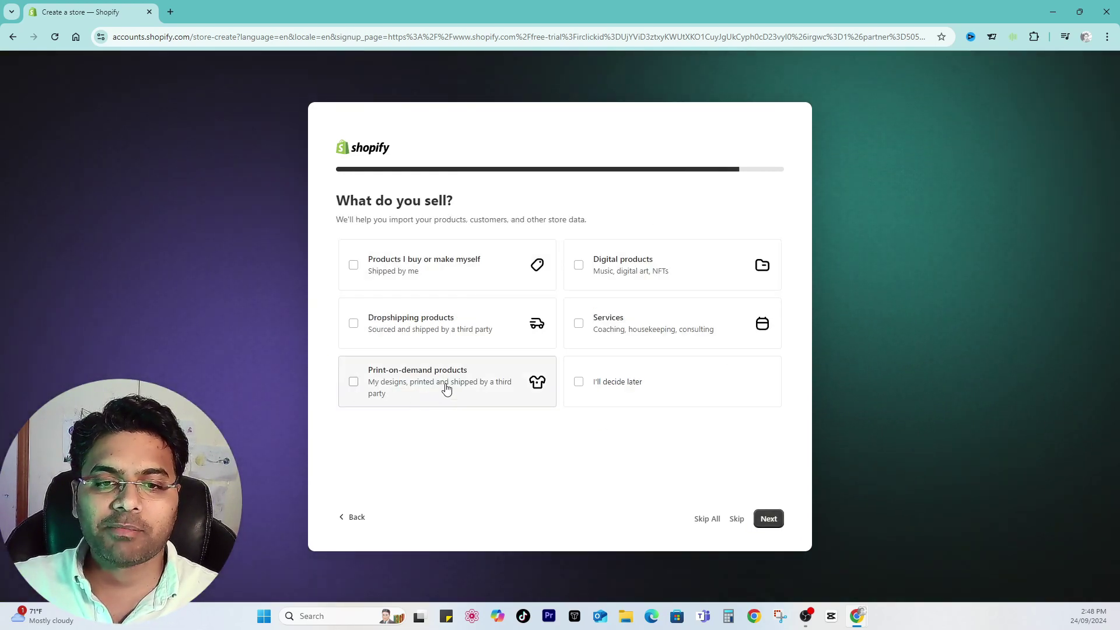
- Tick own products, dropshipping and print-on-demand as the products sold
{"action": "left_click", "coordinate": [409, 390]}
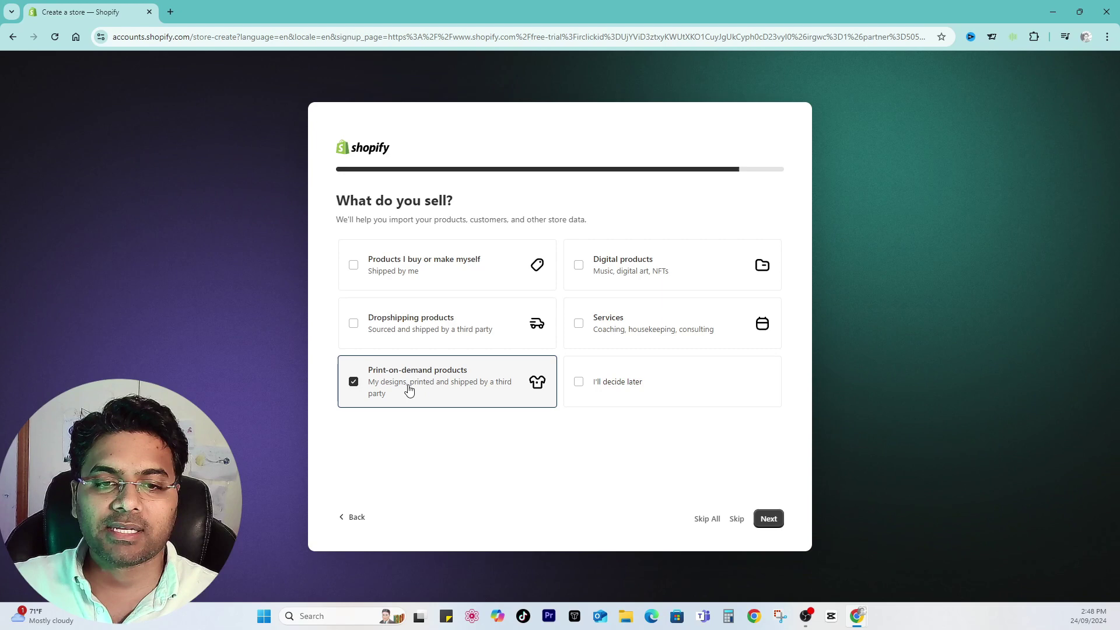
{"action": "left_click", "coordinate": [422, 387]}
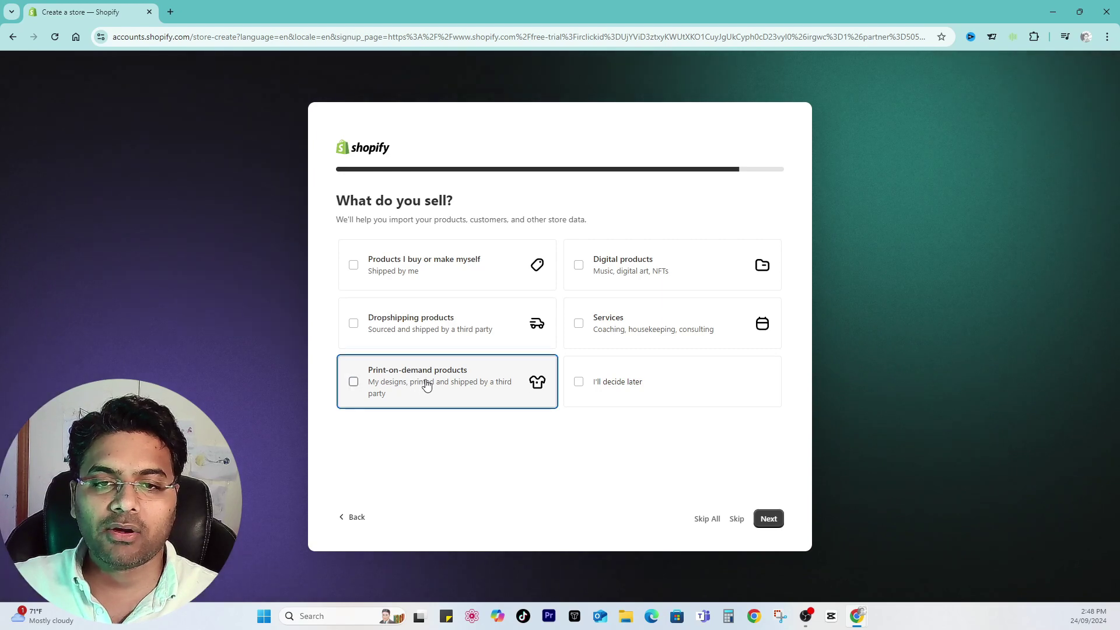
{"action": "left_click", "coordinate": [629, 266]}
{"action": "left_click", "coordinate": [627, 264]}
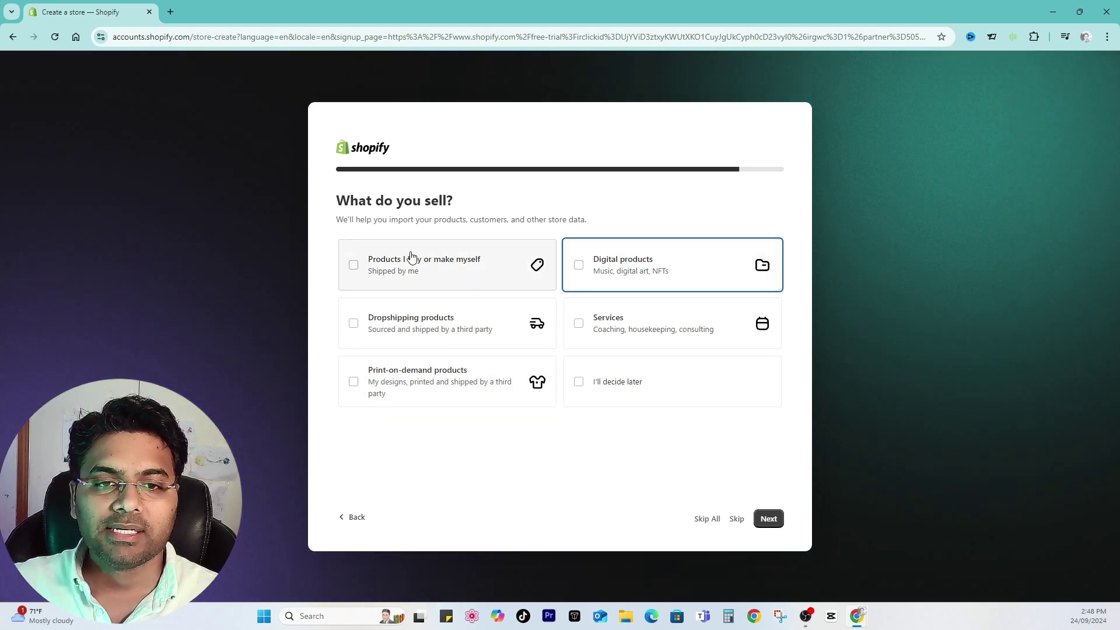
{"action": "left_click", "coordinate": [395, 264]}
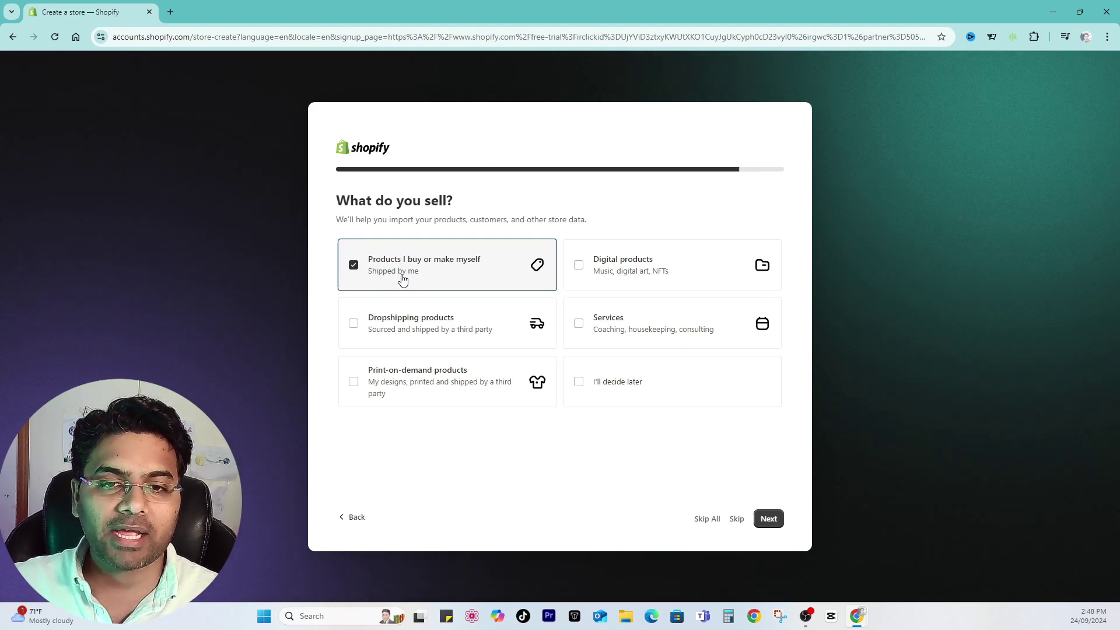
{"action": "left_click", "coordinate": [430, 260]}
{"action": "left_click", "coordinate": [409, 330]}
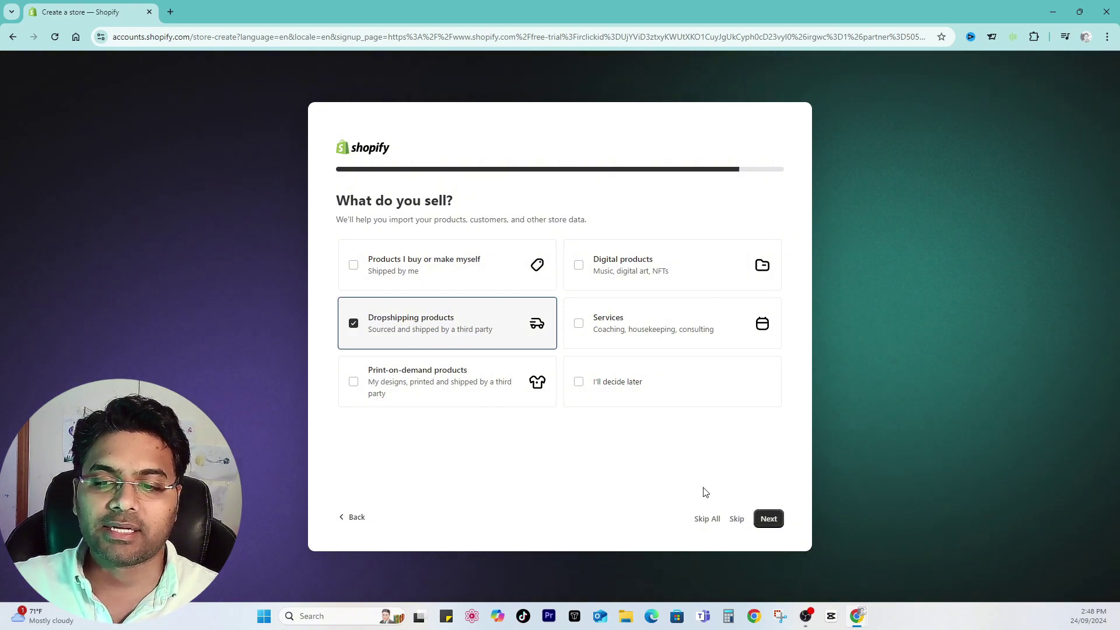
{"action": "left_click", "coordinate": [437, 267]}
{"action": "left_click", "coordinate": [435, 384]}
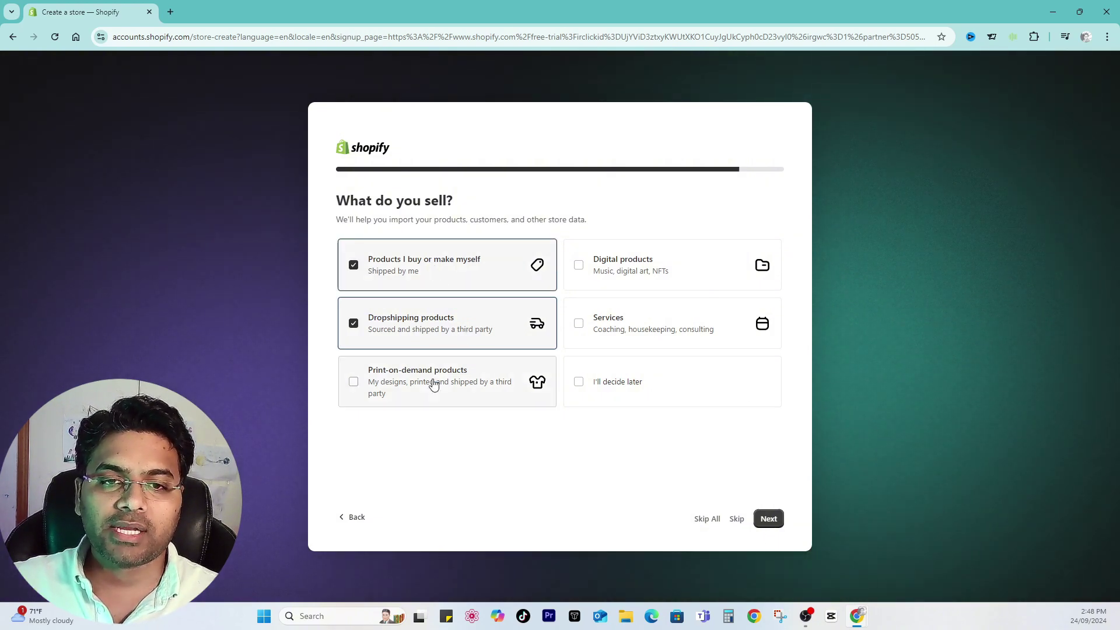
{"action": "left_click", "coordinate": [770, 521]}
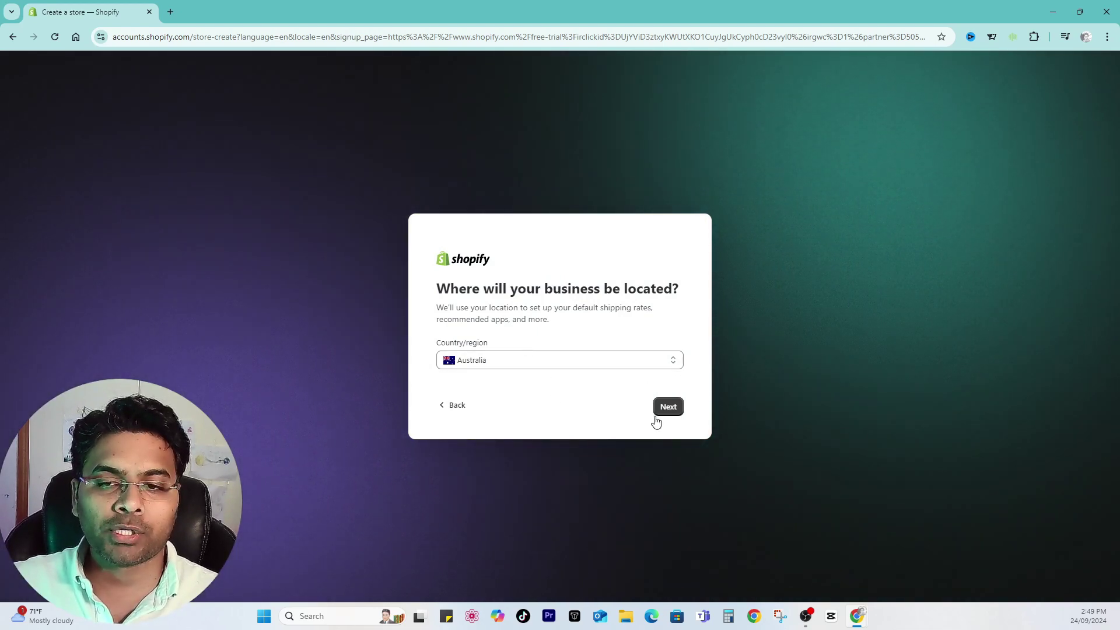
- Keep Australia as the business location and create the store
{"action": "left_click", "coordinate": [532, 365]}
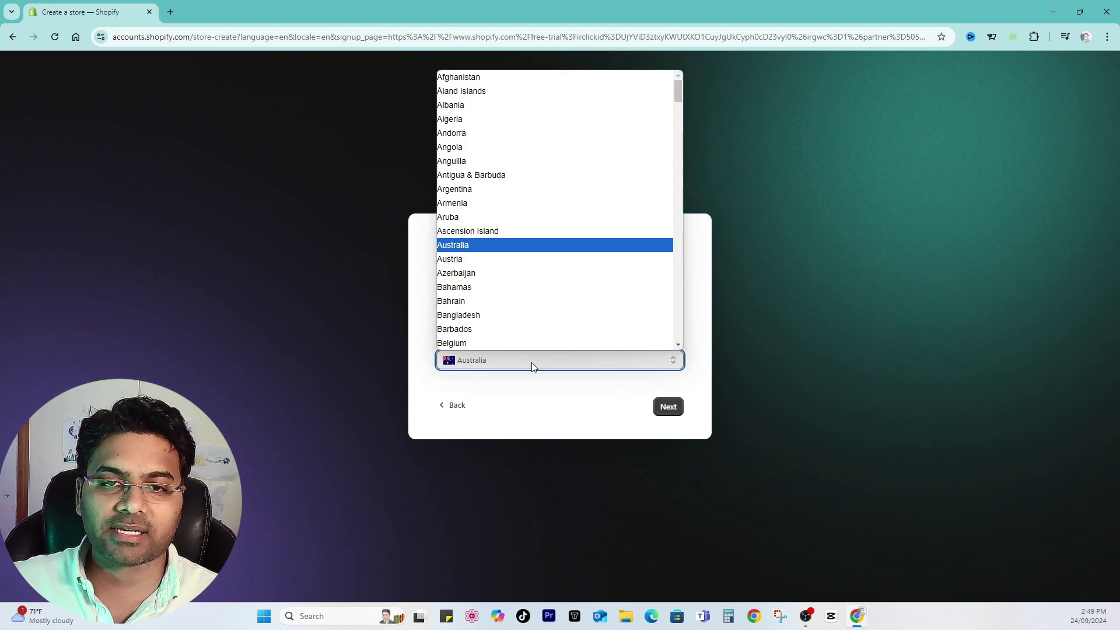
{"action": "left_click", "coordinate": [532, 366]}
{"action": "left_click", "coordinate": [666, 407]}
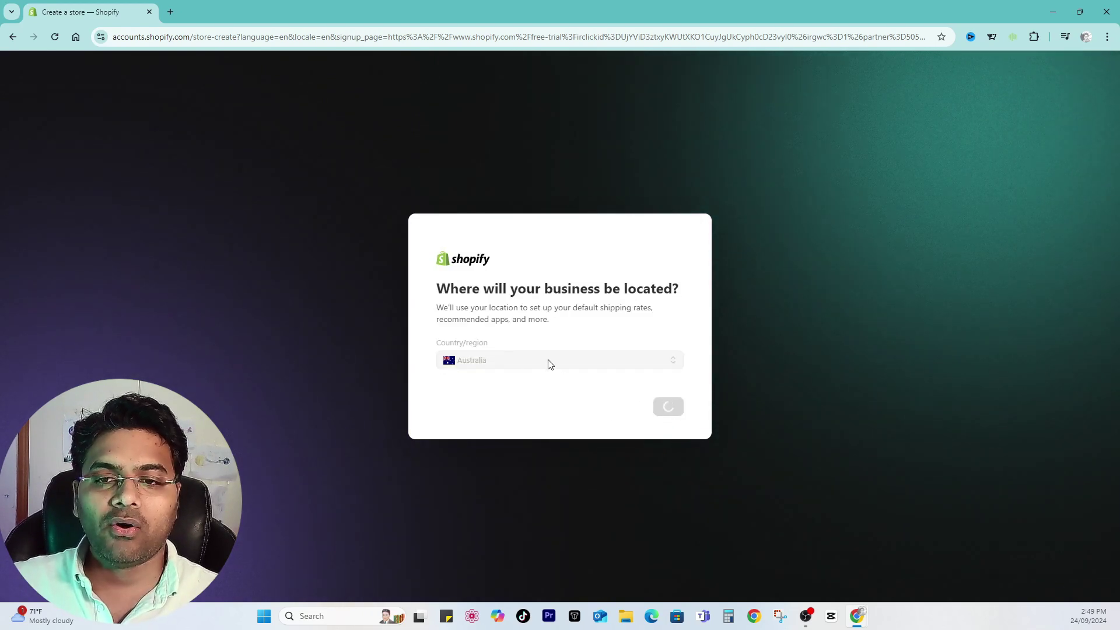
{"action": "left_click_drag", "start_coordinate": [541, 289], "coordinate": [684, 300]}
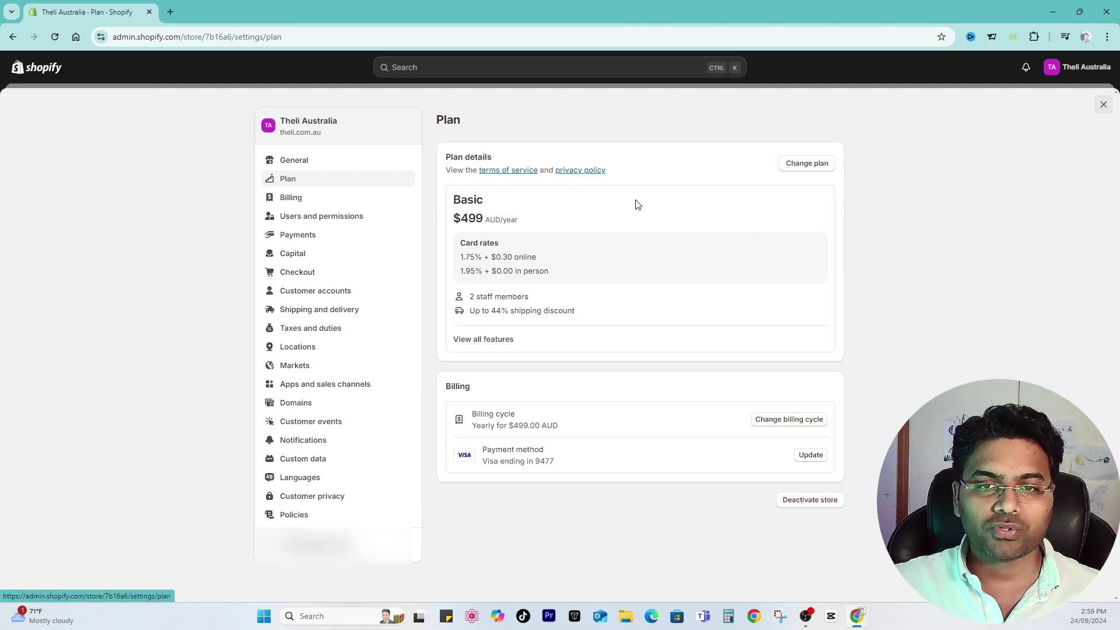
- Compare all plan features, including the Basic plan's $42 AUD price, then close to Home
{"action": "left_click", "coordinate": [480, 345]}
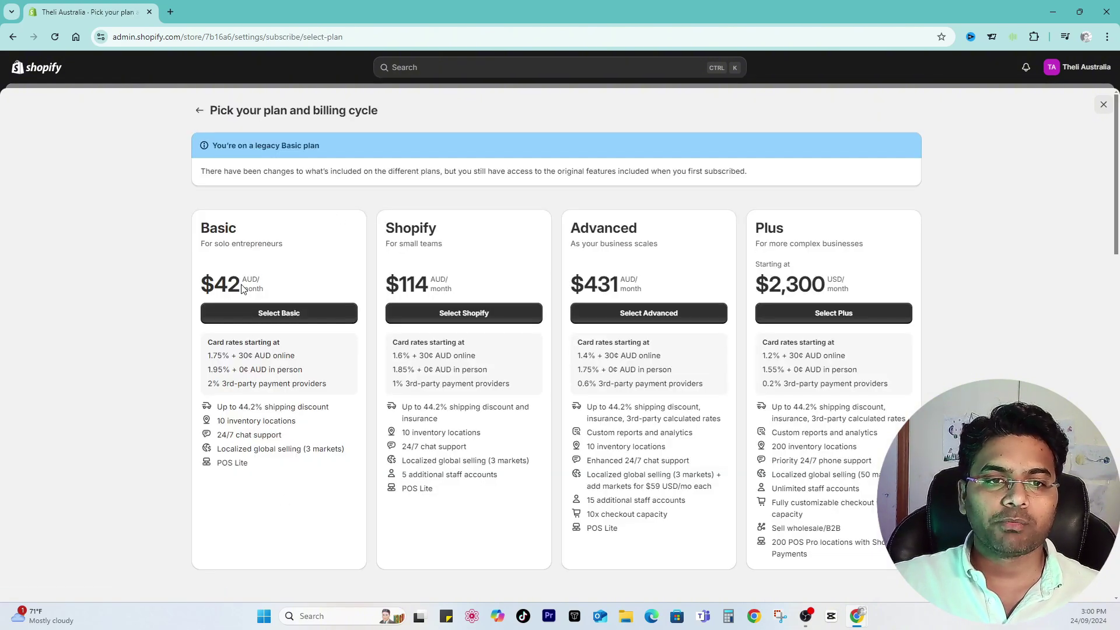
{"action": "left_click_drag", "start_coordinate": [261, 282], "coordinate": [208, 283]}
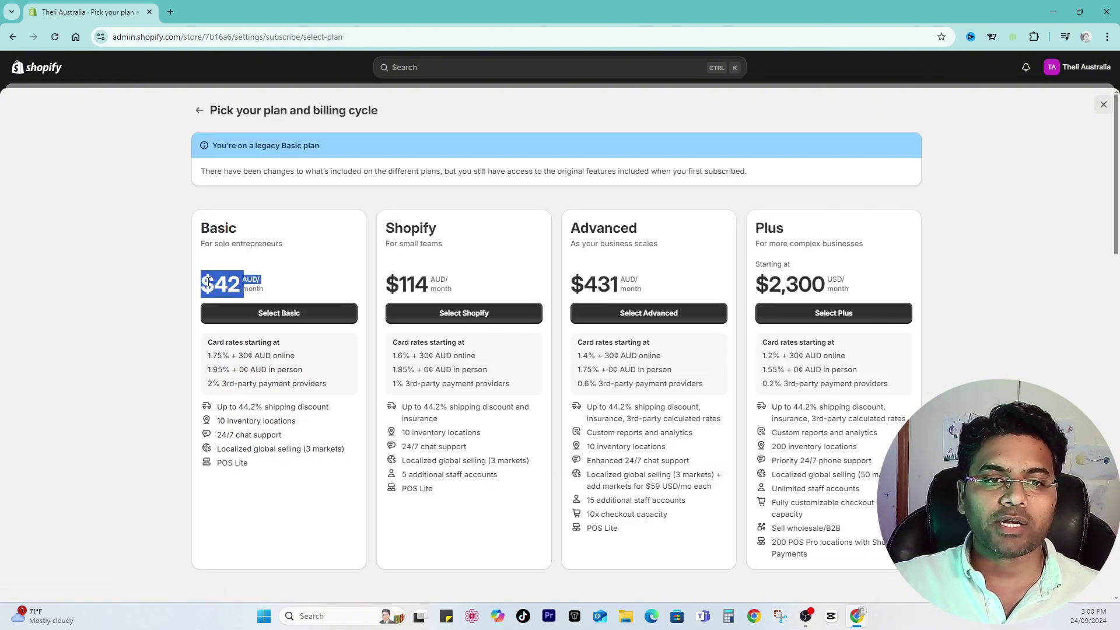
{"action": "left_click", "coordinate": [955, 296]}
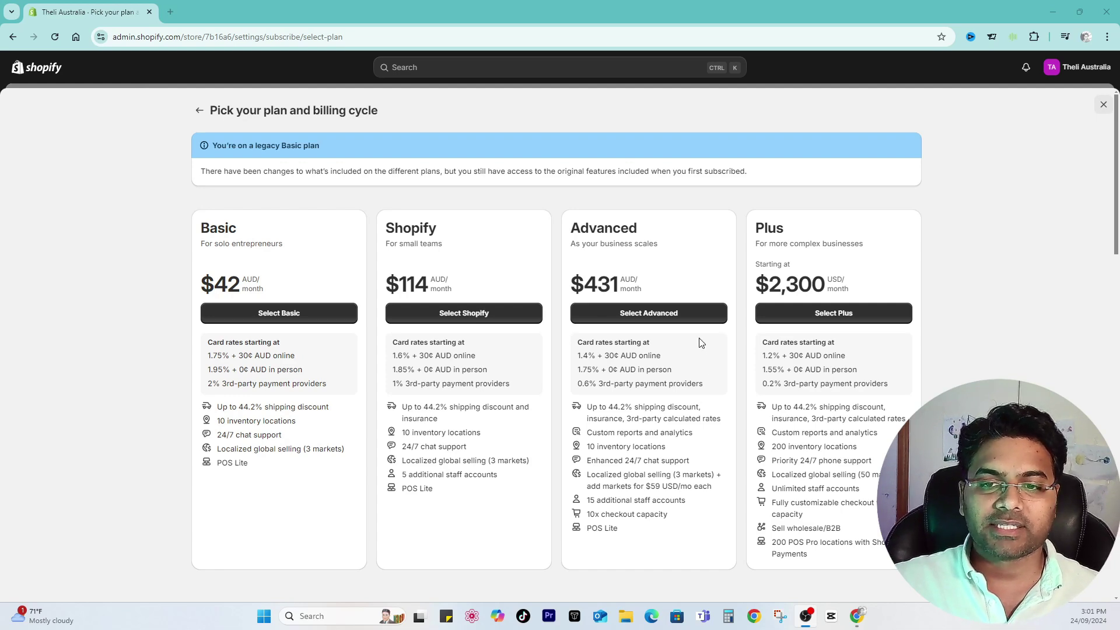
{"action": "left_click", "coordinate": [1103, 104]}
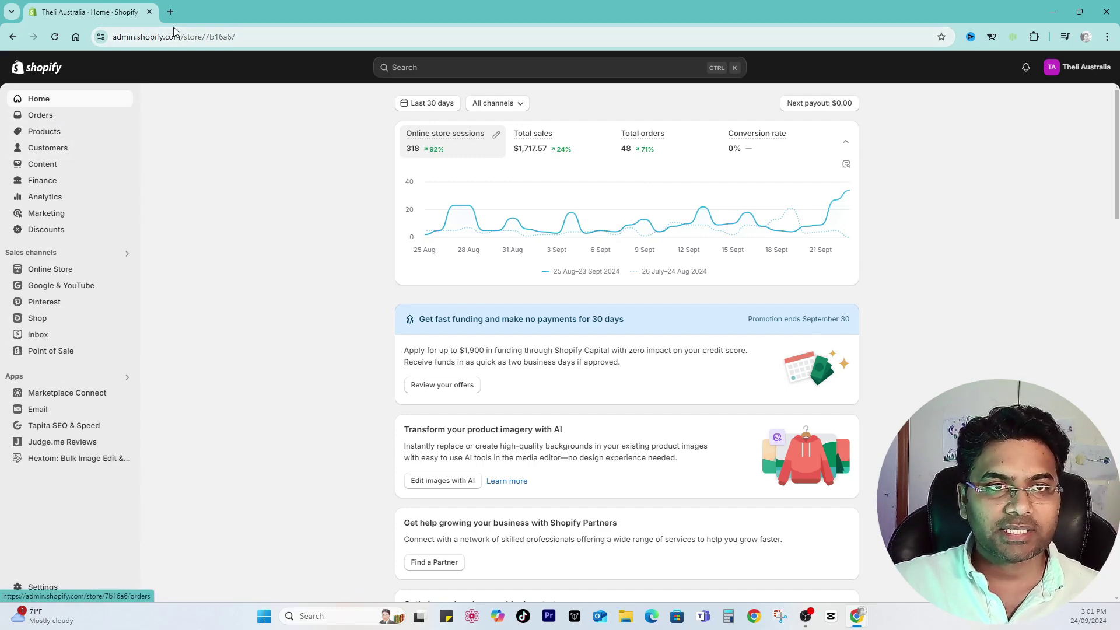
- Load ecomhardy.com in a new tab and open the Make a Shopify Website guide
{"action": "left_click", "coordinate": [175, 12]}
{"action": "type", "text": "ecom"}
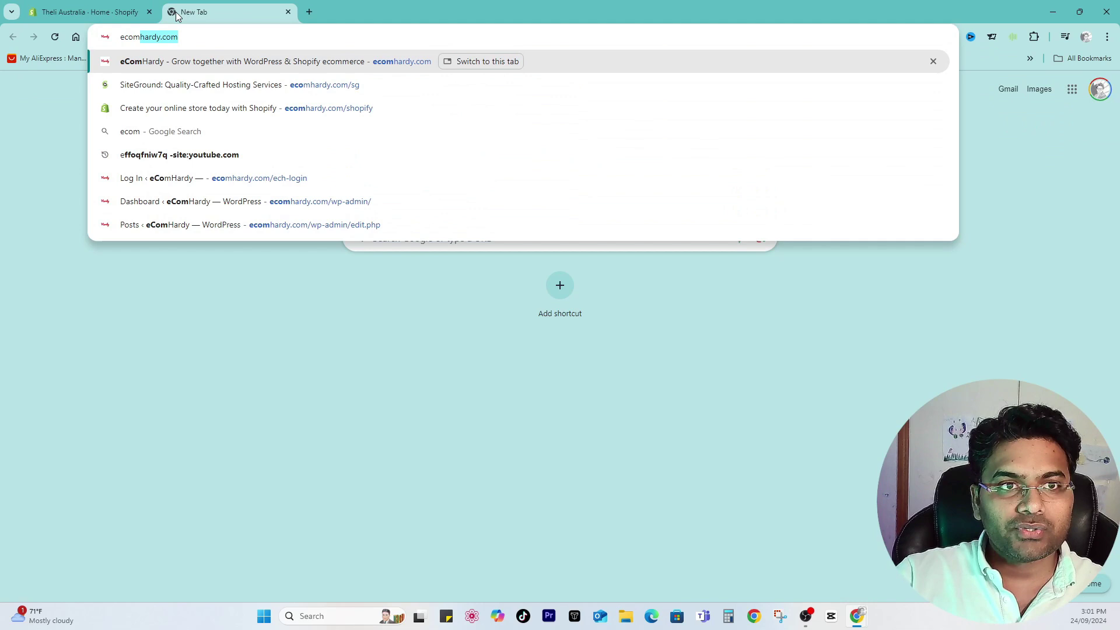
{"action": "key", "text": "Return"}
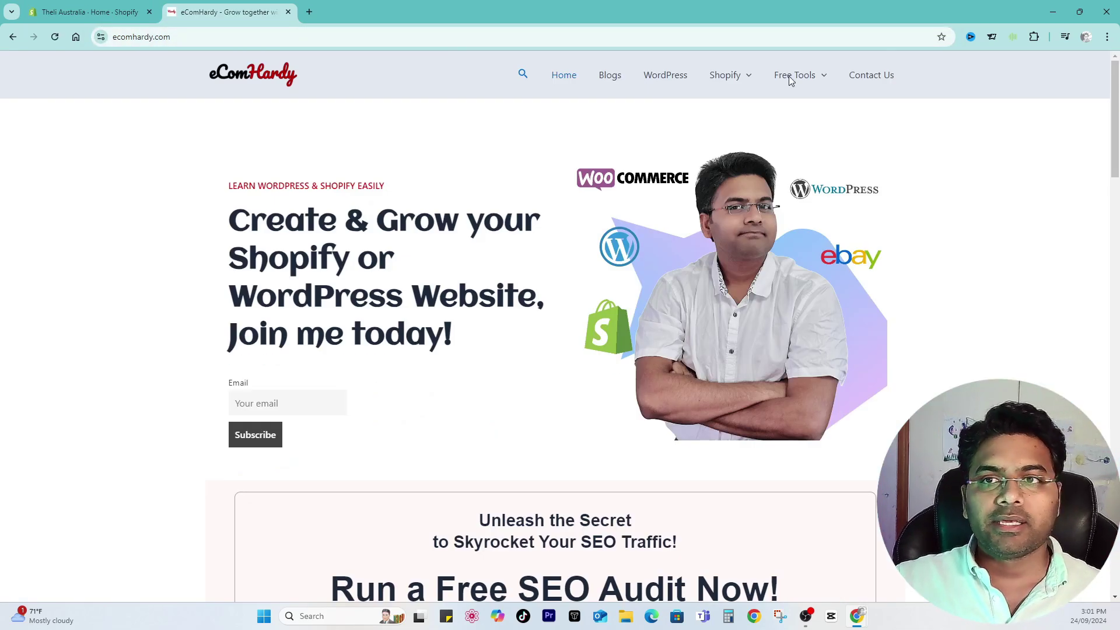
{"action": "mouse_move", "coordinate": [739, 80]}
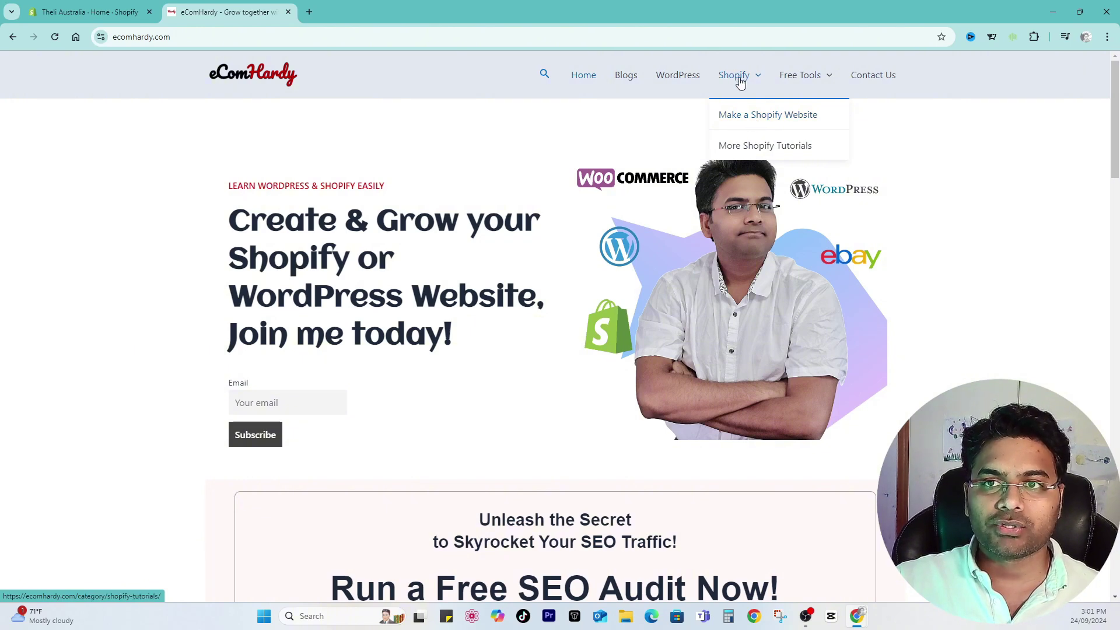
{"action": "left_click", "coordinate": [759, 115]}
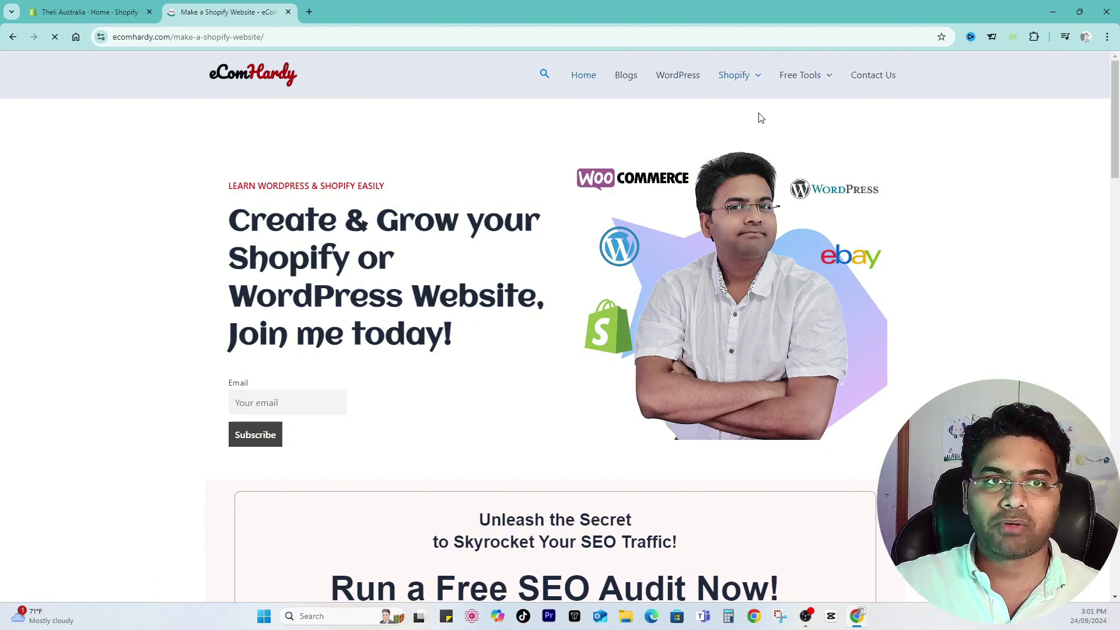
- Scroll to STEP 3 and highlight its Shopify and Namecheap.com domain-buying options
{"action": "scroll", "coordinate": [260, 194], "scroll_direction": "down", "scroll_amount": 15}
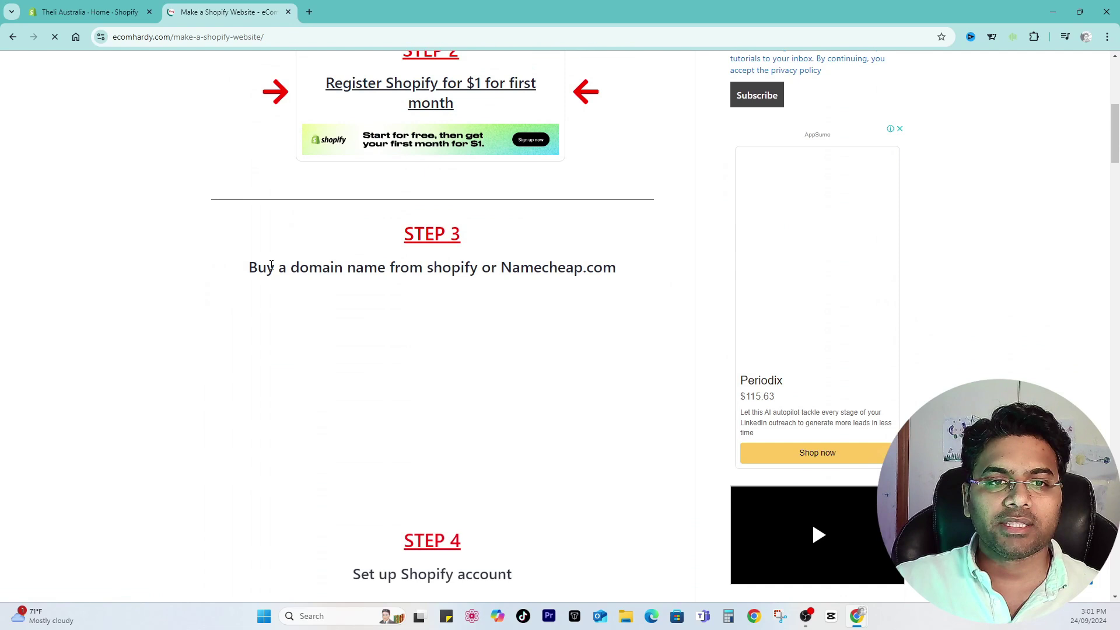
{"action": "scroll", "coordinate": [313, 267], "scroll_direction": "down", "scroll_amount": 2}
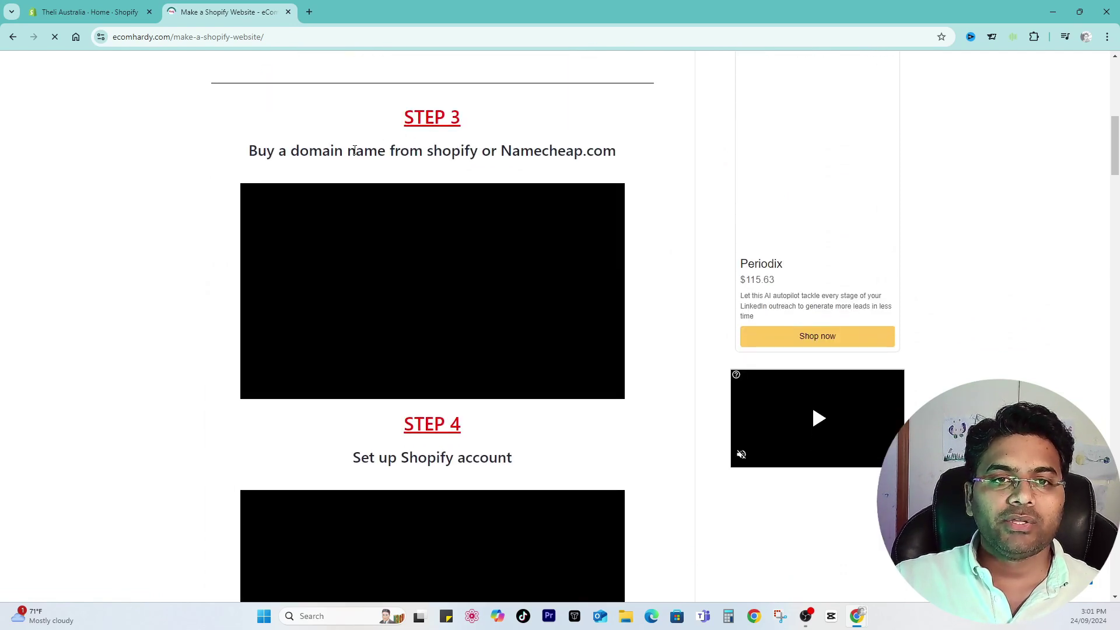
{"action": "left_click_drag", "start_coordinate": [481, 155], "coordinate": [426, 153]}
{"action": "left_click", "coordinate": [421, 153]}
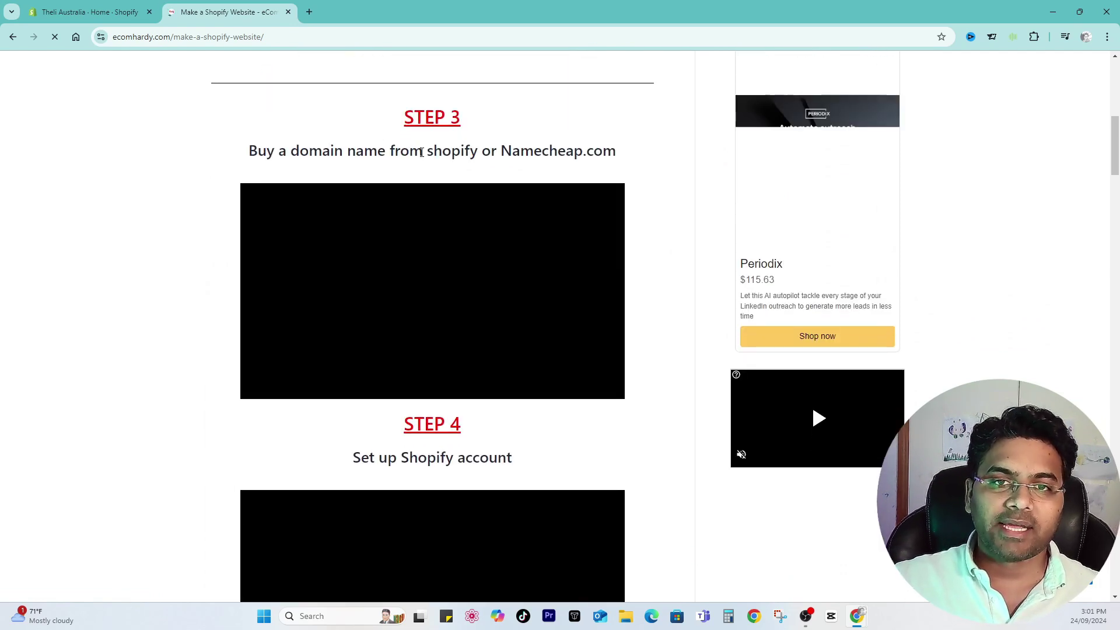
{"action": "scroll", "coordinate": [473, 167], "scroll_direction": "up", "scroll_amount": 2}
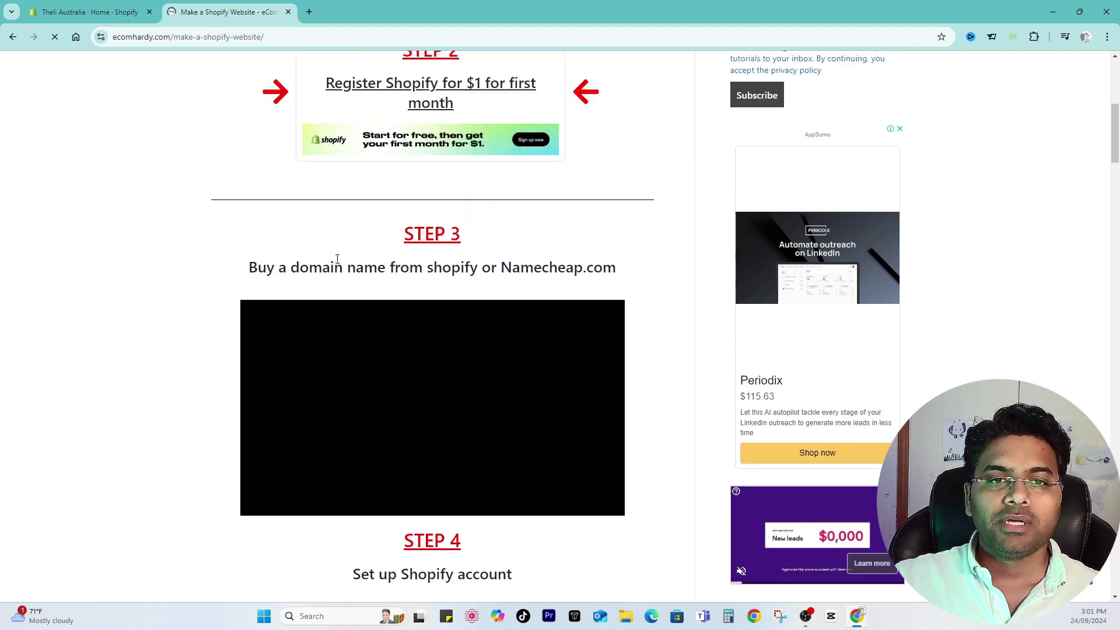
{"action": "left_click_drag", "start_coordinate": [250, 268], "coordinate": [356, 269]}
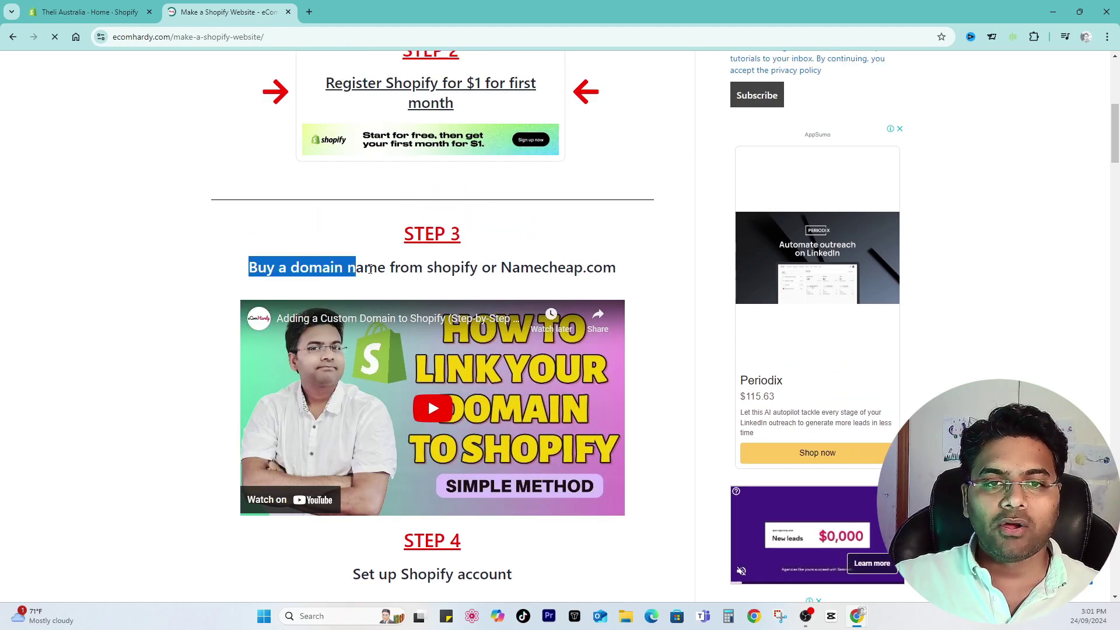
{"action": "left_click", "coordinate": [357, 268]}
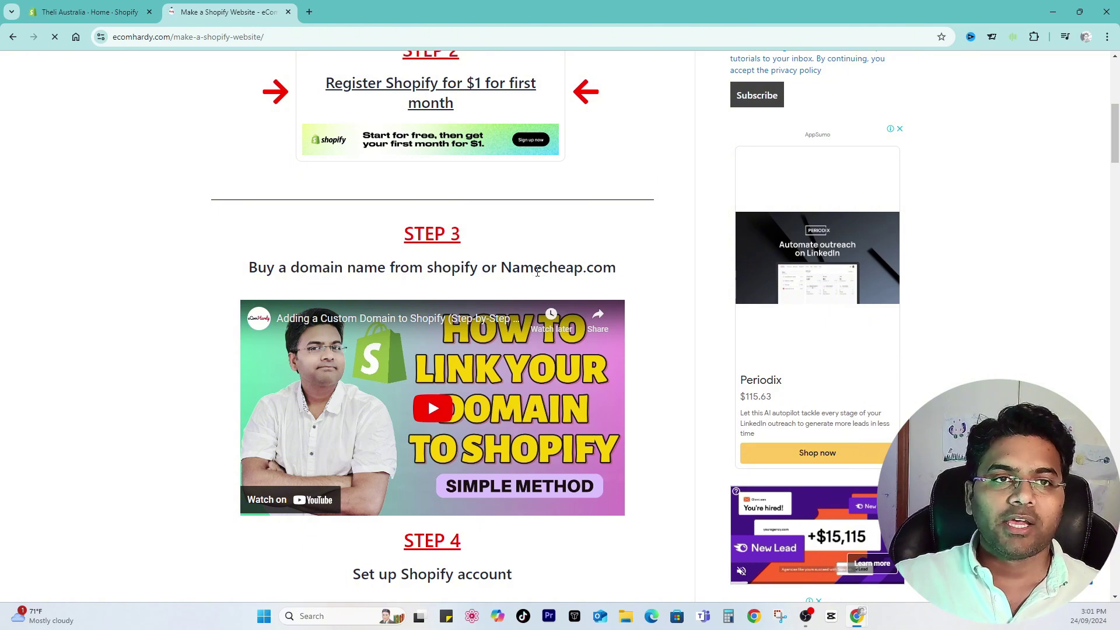
{"action": "left_click_drag", "start_coordinate": [511, 270], "coordinate": [633, 270]}
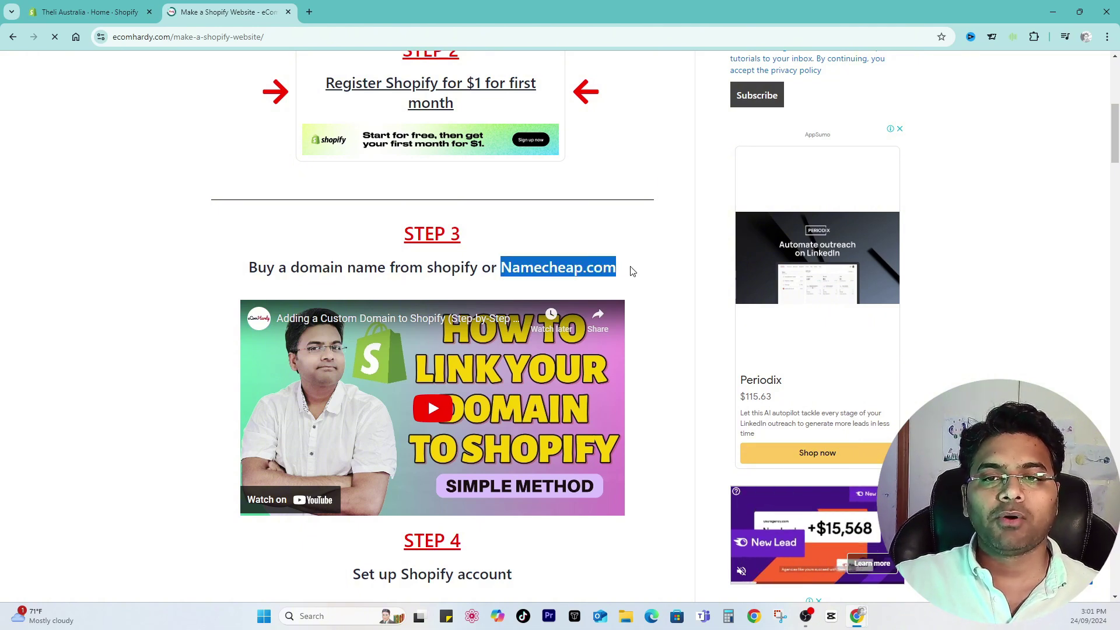
{"action": "left_click", "coordinate": [619, 270]}
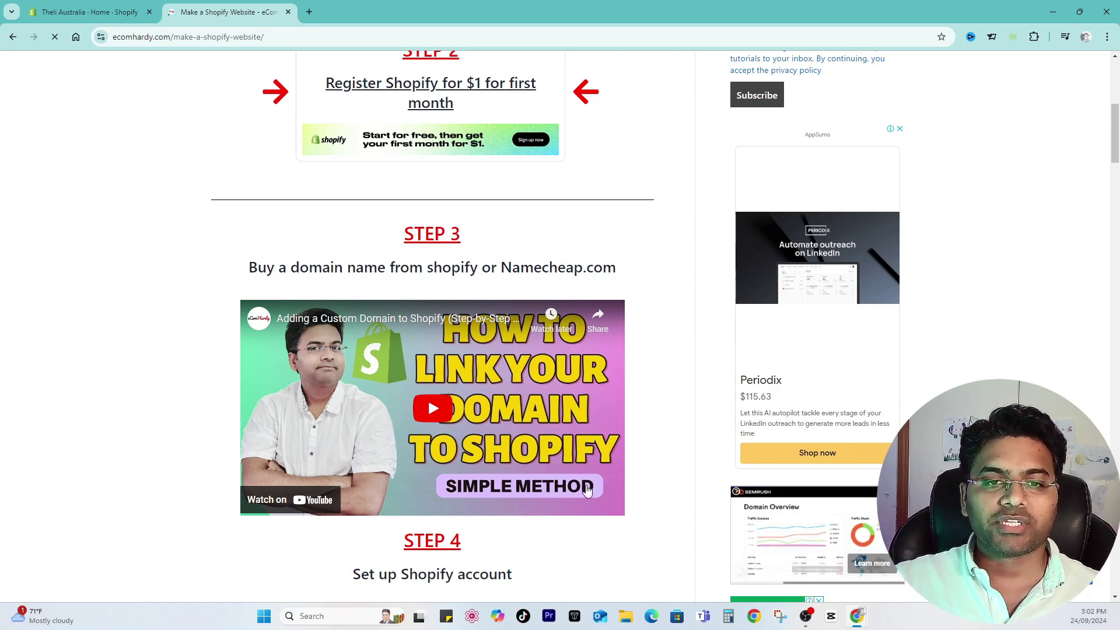
{"action": "scroll", "coordinate": [587, 490], "scroll_direction": "down", "scroll_amount": 4}
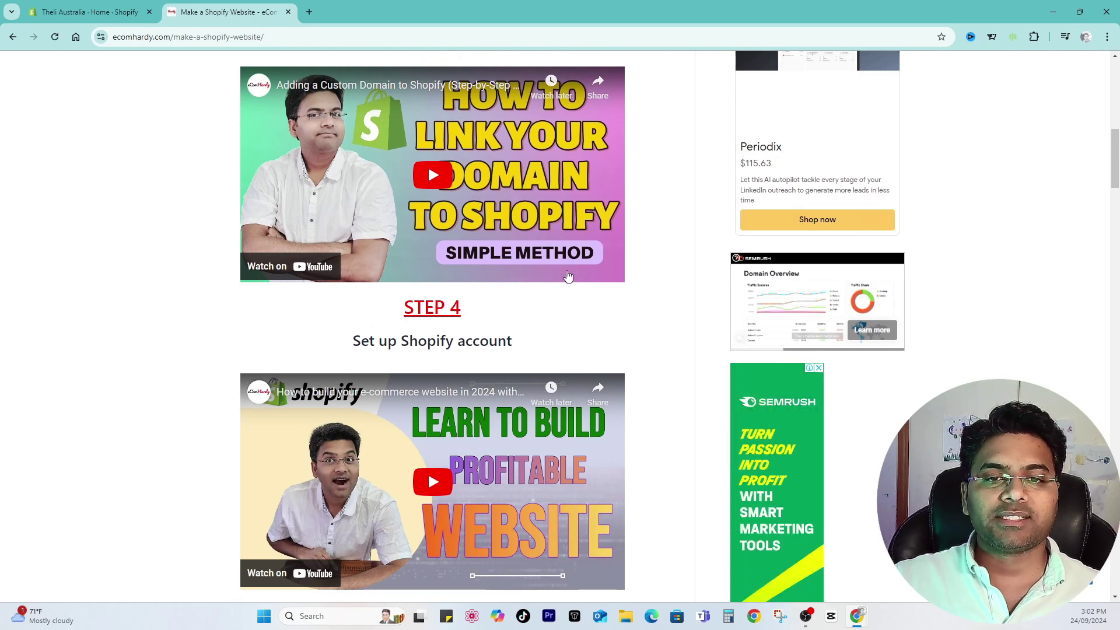
{"action": "scroll", "coordinate": [462, 315], "scroll_direction": "down", "scroll_amount": 2}
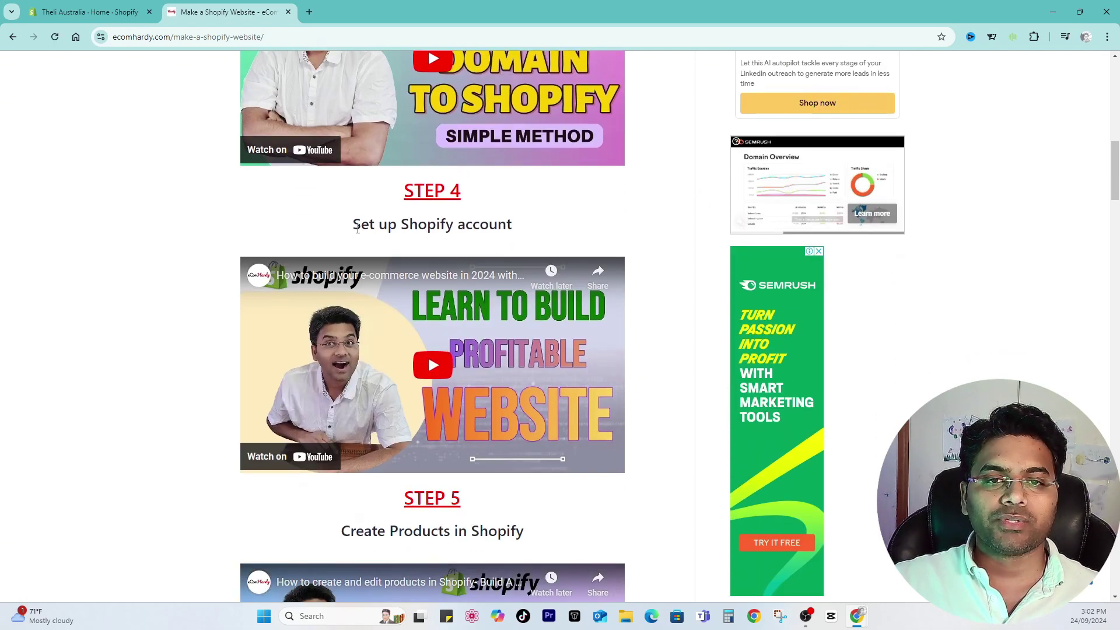
{"action": "left_click_drag", "start_coordinate": [358, 229], "coordinate": [532, 225]}
{"action": "left_click", "coordinate": [538, 230]}
{"action": "scroll", "coordinate": [532, 281], "scroll_direction": "down", "scroll_amount": 3}
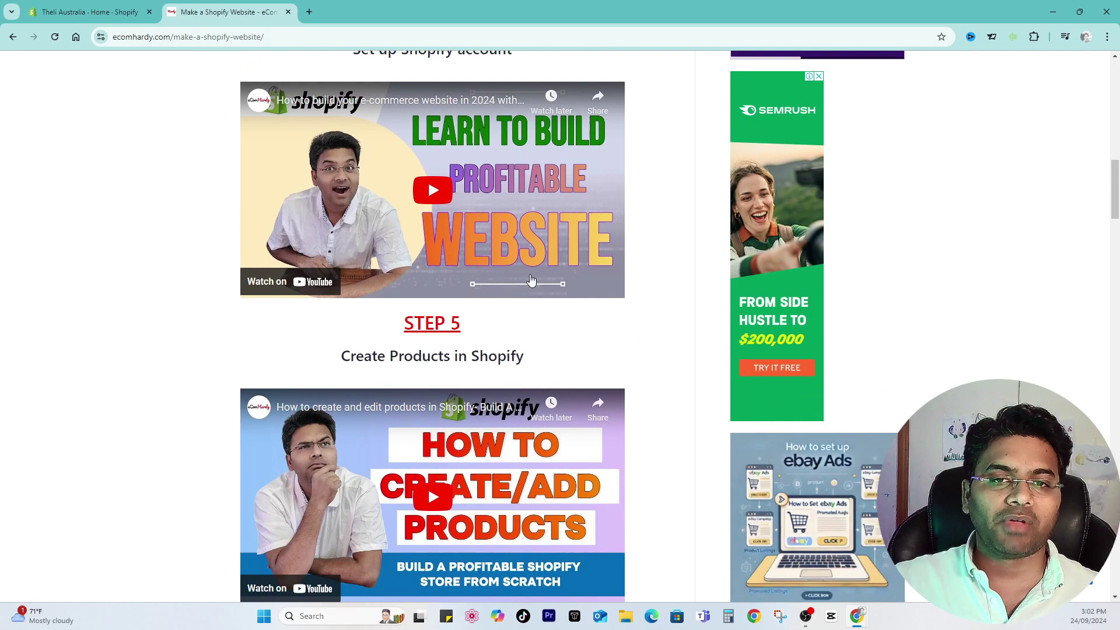
{"action": "left_click_drag", "start_coordinate": [338, 356], "coordinate": [555, 352]}
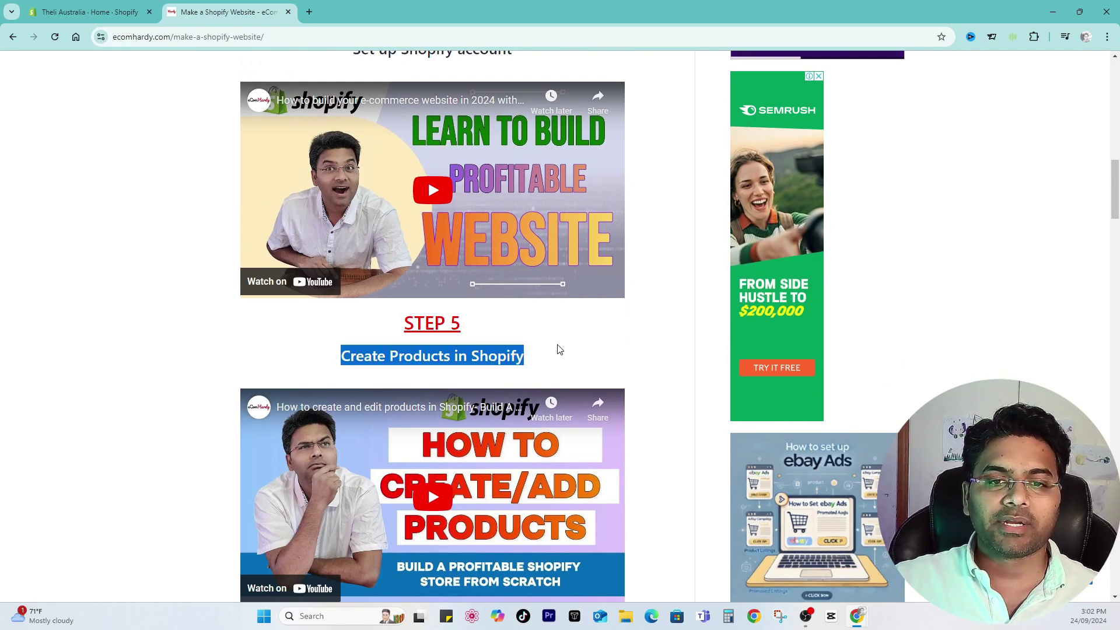
{"action": "left_click", "coordinate": [558, 349]}
{"action": "scroll", "coordinate": [554, 347], "scroll_direction": "down", "scroll_amount": 6}
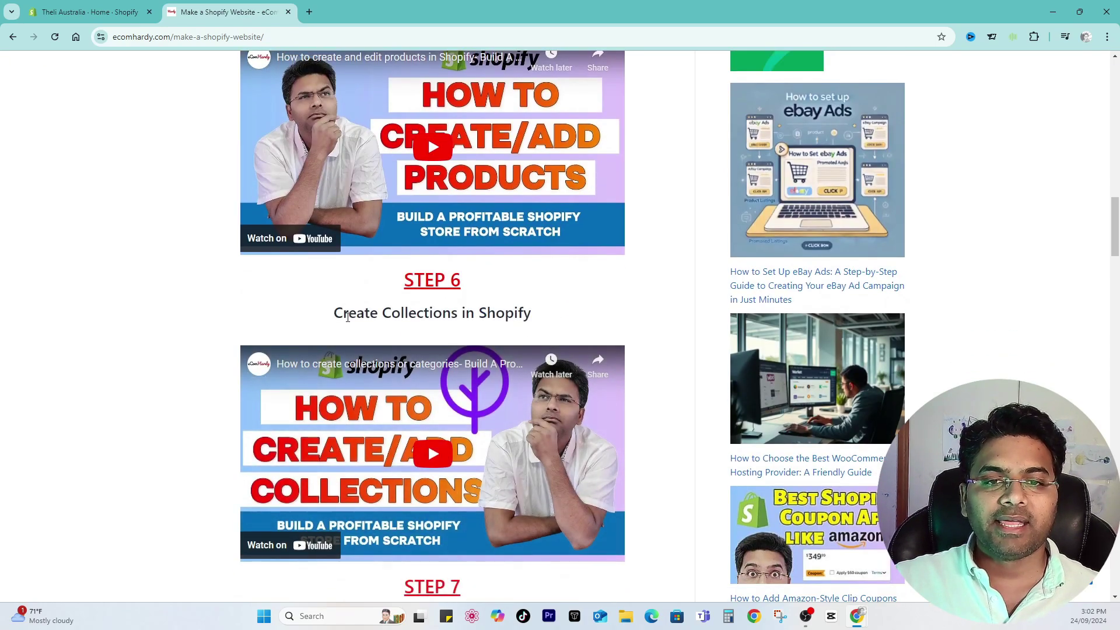
{"action": "scroll", "coordinate": [561, 318], "scroll_direction": "down", "scroll_amount": 4}
{"action": "scroll", "coordinate": [453, 395], "scroll_direction": "down", "scroll_amount": 1}
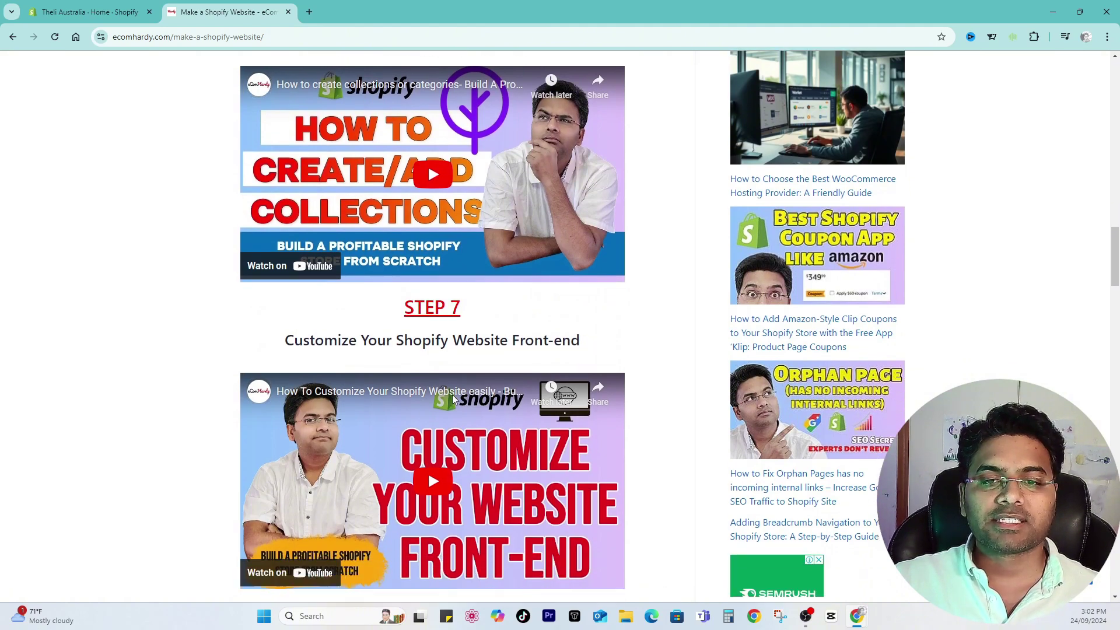
{"action": "scroll", "coordinate": [452, 394], "scroll_direction": "down", "scroll_amount": 1}
{"action": "scroll", "coordinate": [576, 298], "scroll_direction": "down", "scroll_amount": 4}
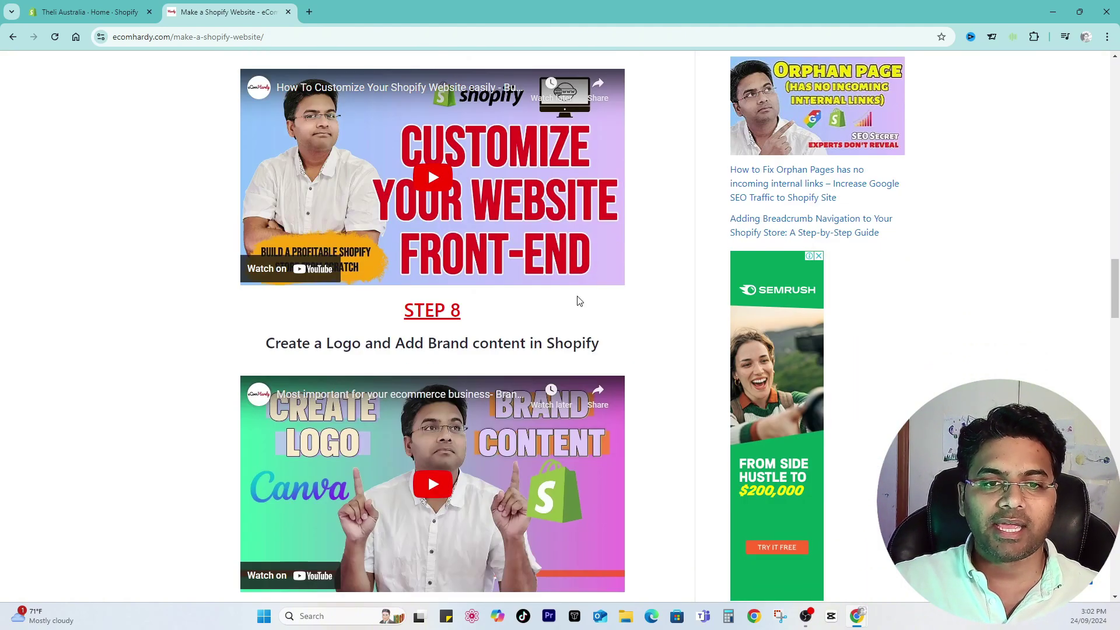
{"action": "scroll", "coordinate": [577, 300], "scroll_direction": "down", "scroll_amount": 2}
{"action": "scroll", "coordinate": [414, 305], "scroll_direction": "up", "scroll_amount": 20}
{"action": "scroll", "coordinate": [415, 305], "scroll_direction": "down", "scroll_amount": 1}
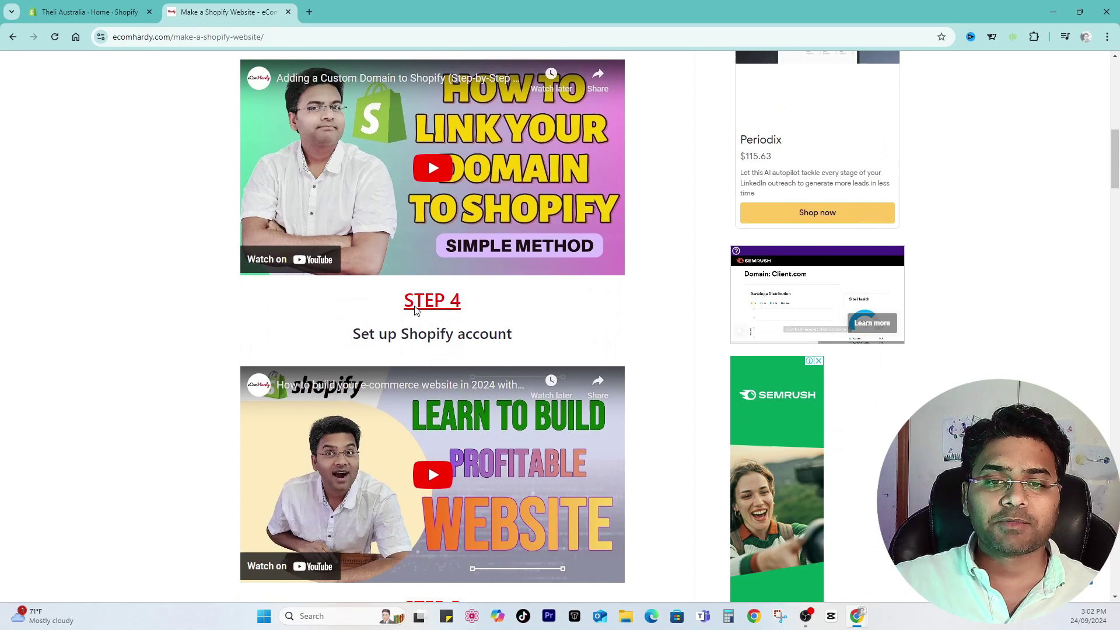
{"action": "scroll", "coordinate": [415, 309], "scroll_direction": "down", "scroll_amount": 4}
{"action": "scroll", "coordinate": [420, 338], "scroll_direction": "up", "scroll_amount": 15}
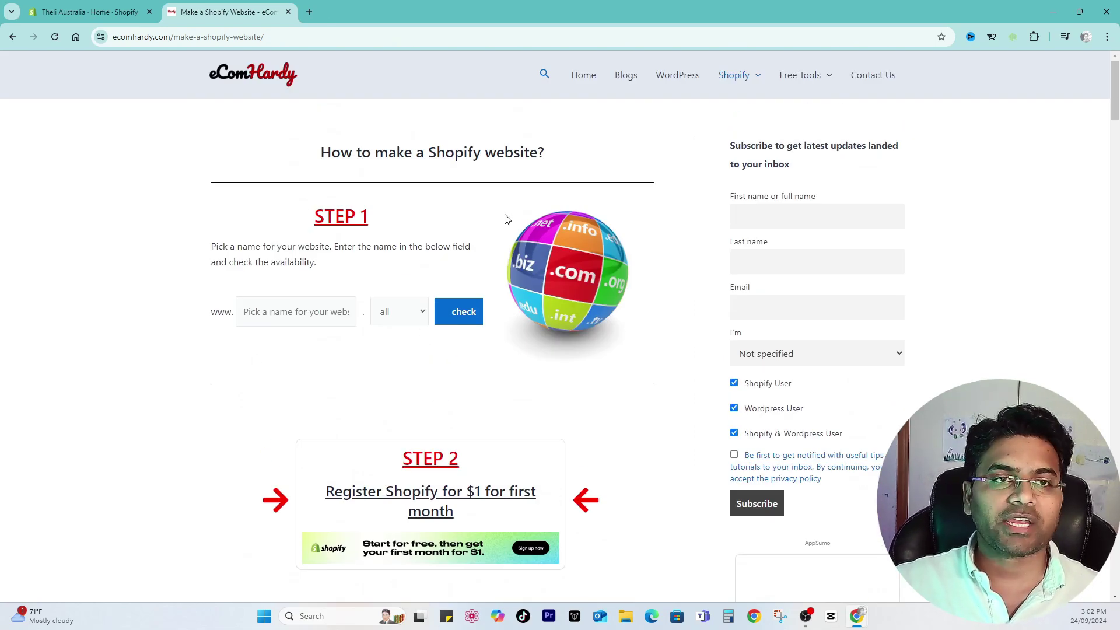
- Switch to the Shopify Home tab showing the Theli Australia admin dashboard
{"action": "left_click", "coordinate": [93, 9]}
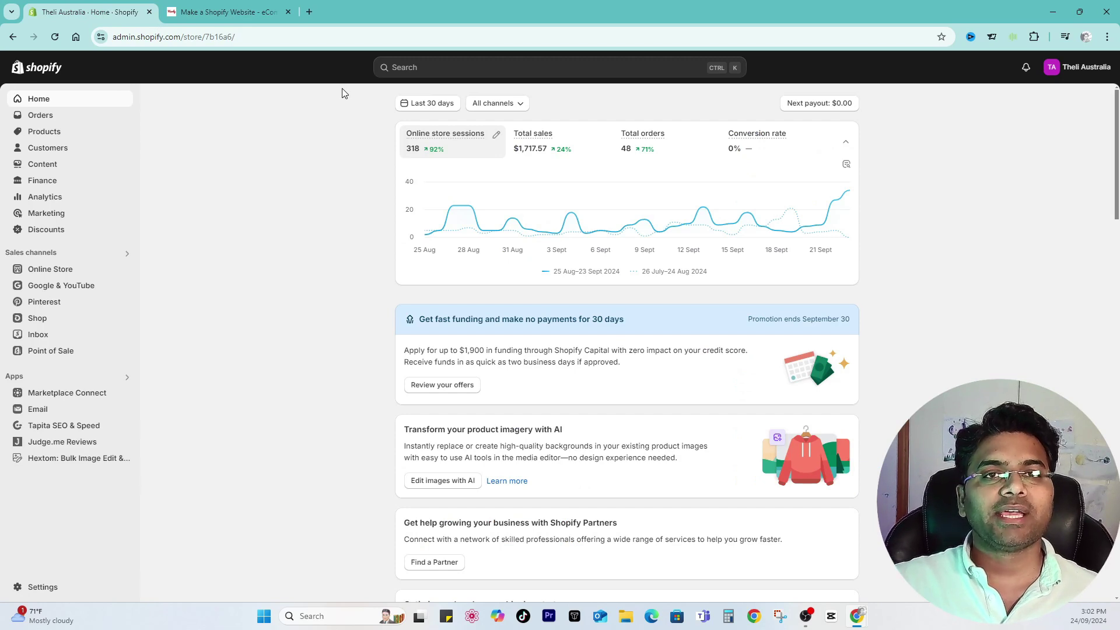